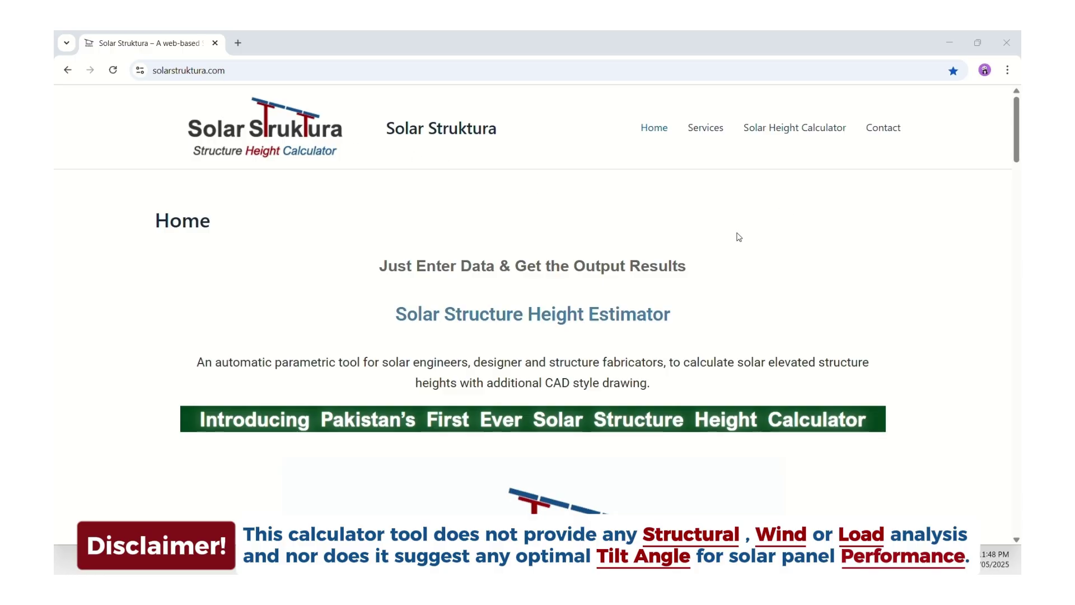
Look over the Solar Struktura home page and open the Solar Height Calculator.
scroll(737, 237, down, 2)
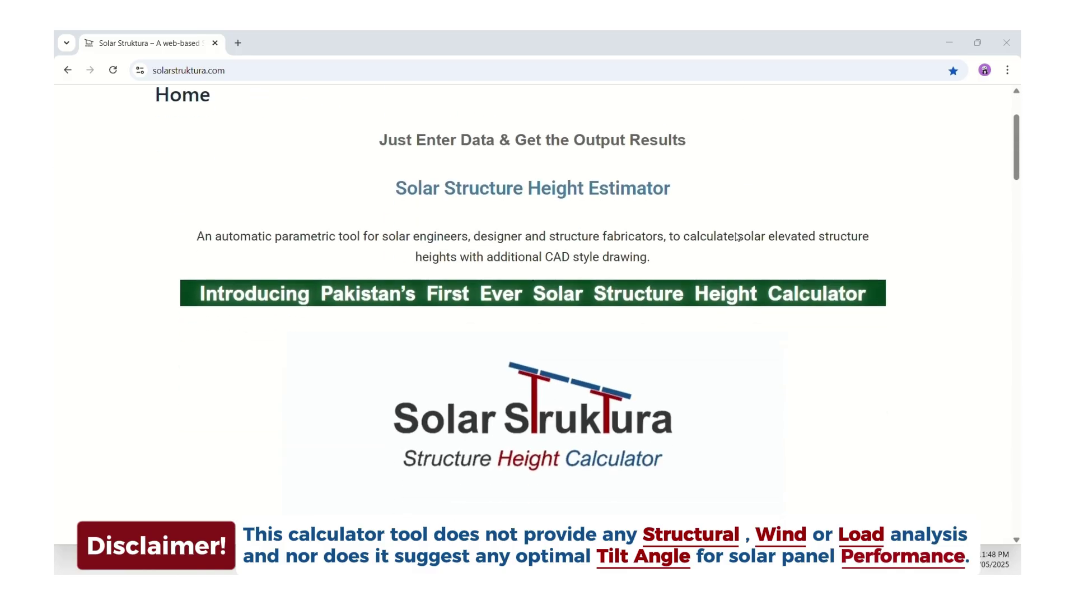
scroll(737, 236, up, 2)
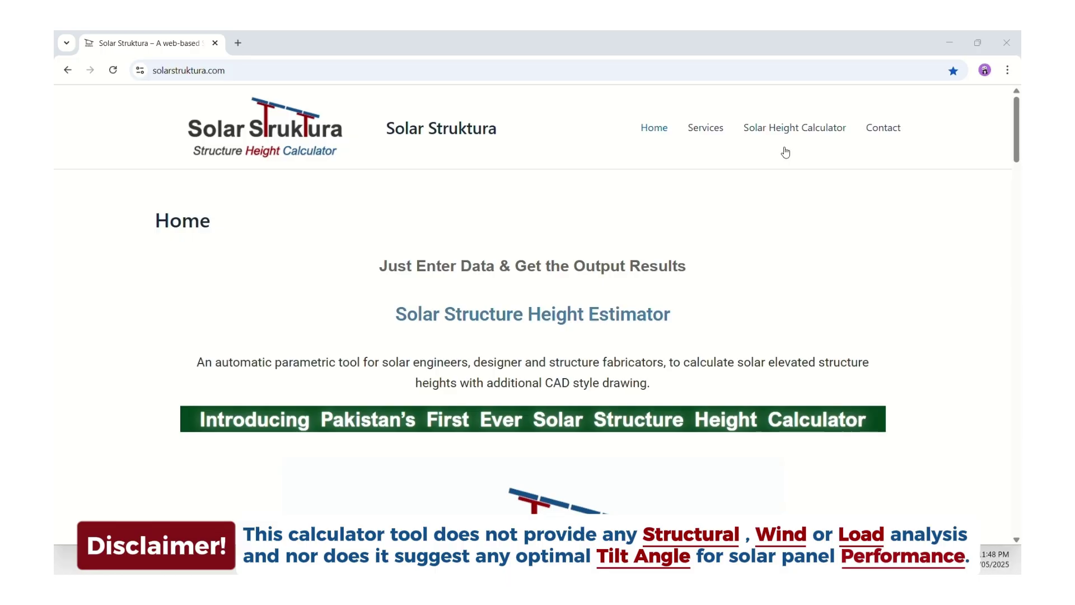
click(787, 128)
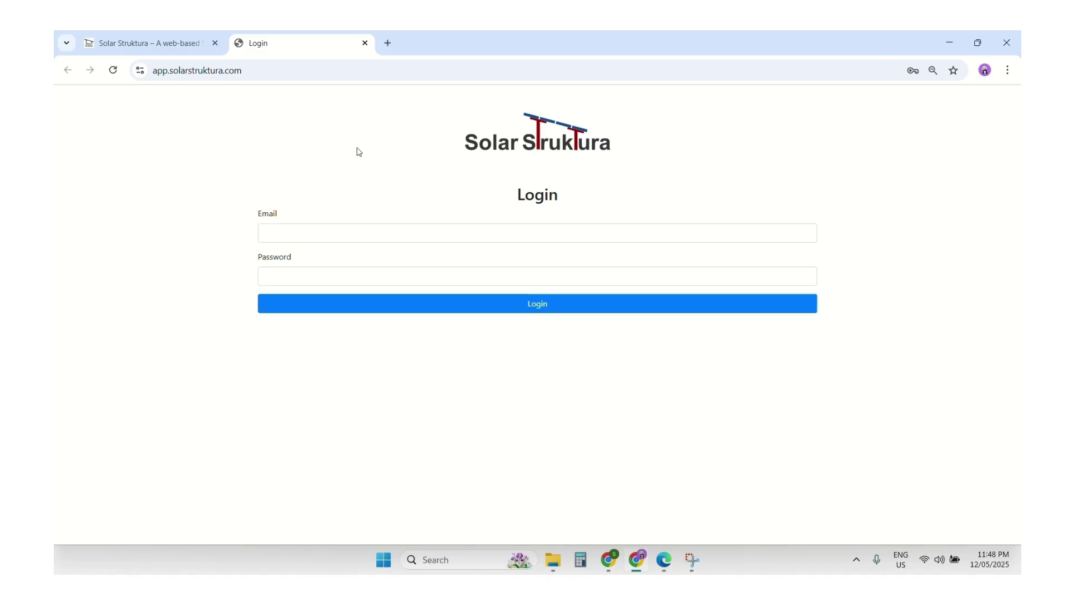
Fill in the saved account e-mail and password and log in to the calculator.
click(504, 276)
click(533, 357)
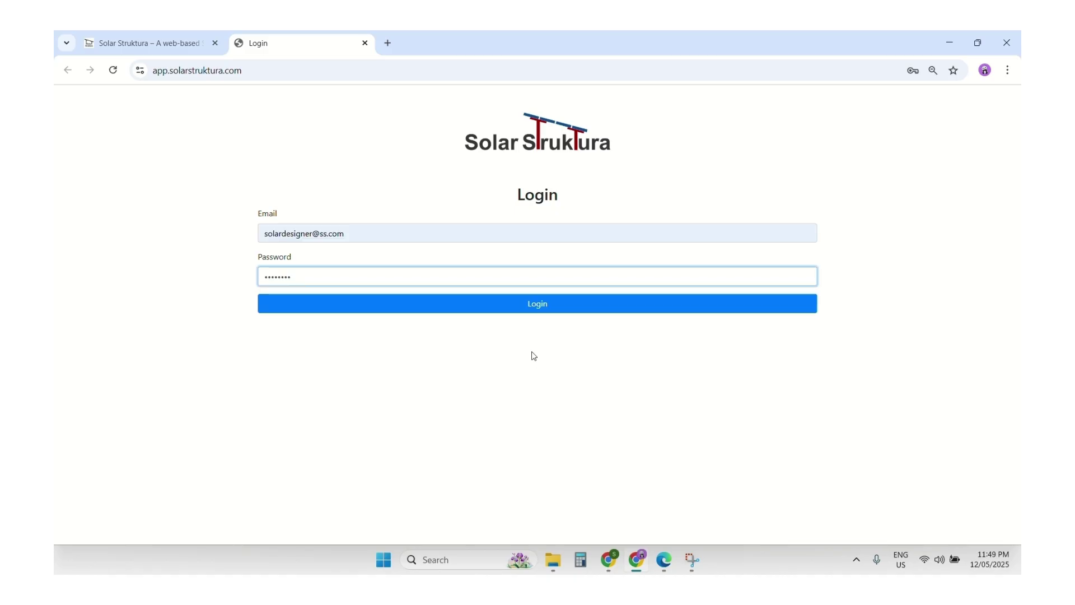
click(530, 302)
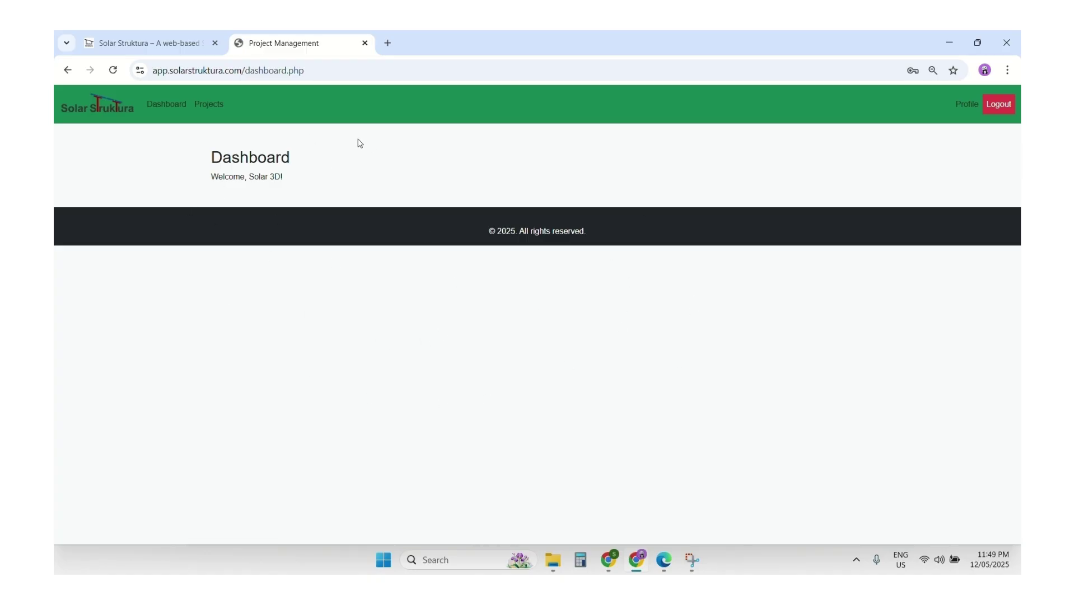
Open the project list, start adding a new project, and look over its input and output sections.
click(206, 105)
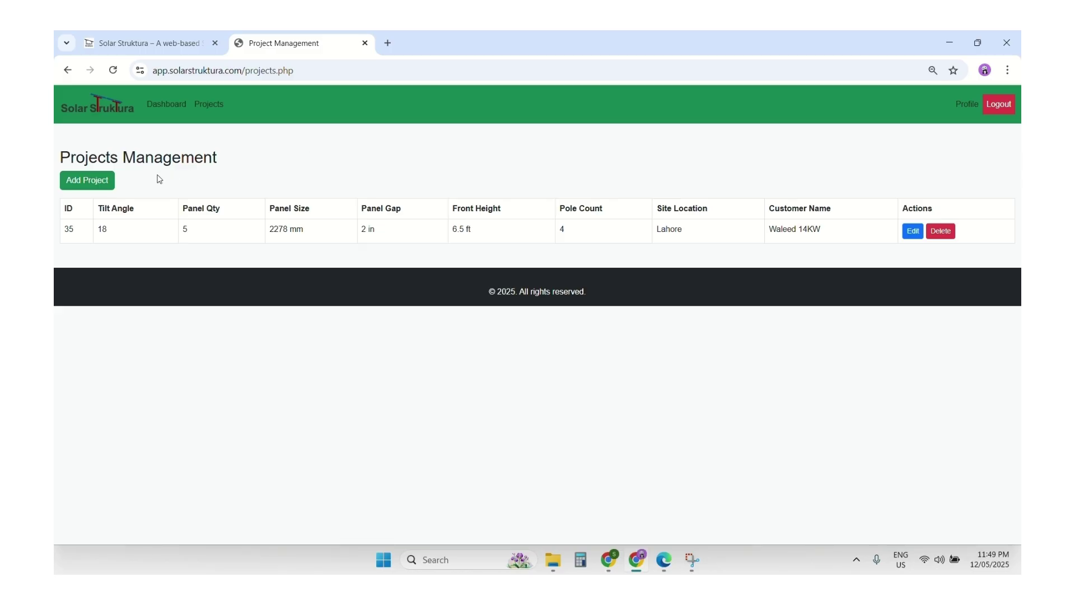
click(98, 183)
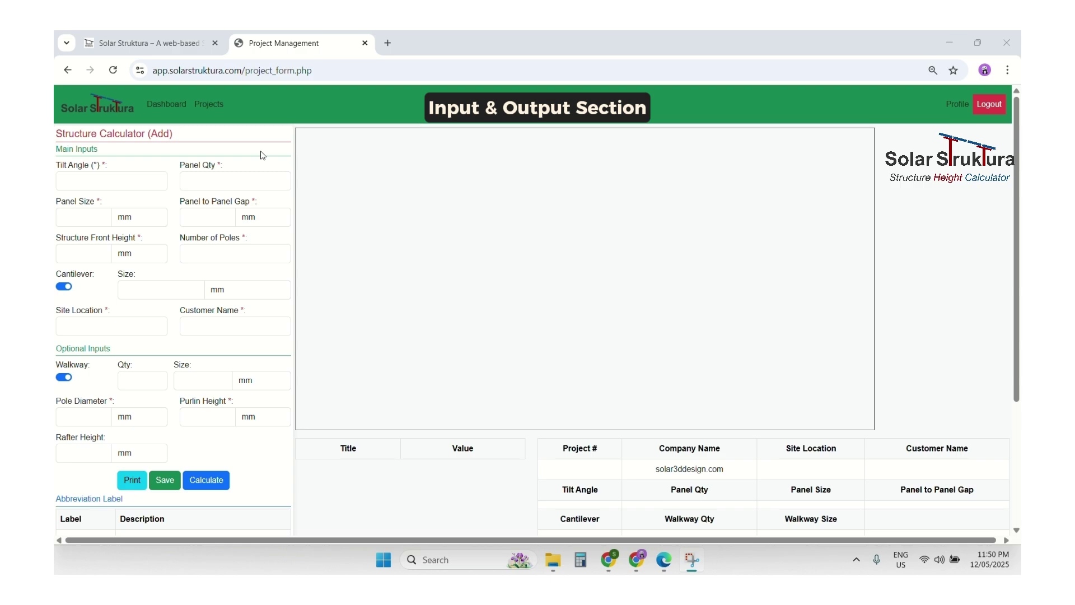
scroll(349, 441, down, 3)
scroll(468, 416, up, 2)
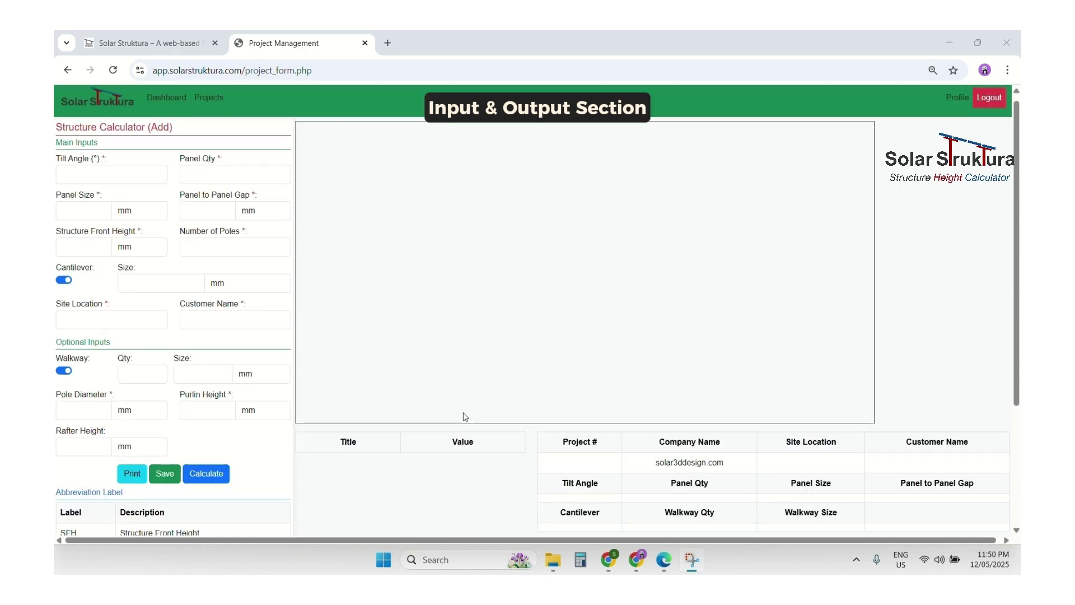
scroll(464, 417, up, 1)
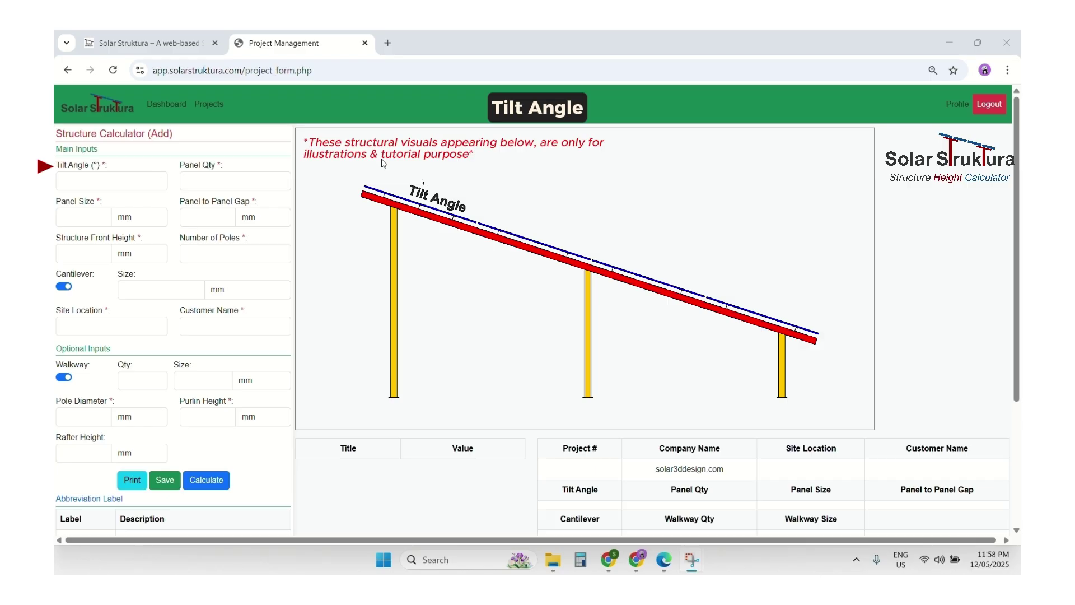
Set the new project's tilt angle to 18 degrees and its panel quantity to 4.
click(90, 181)
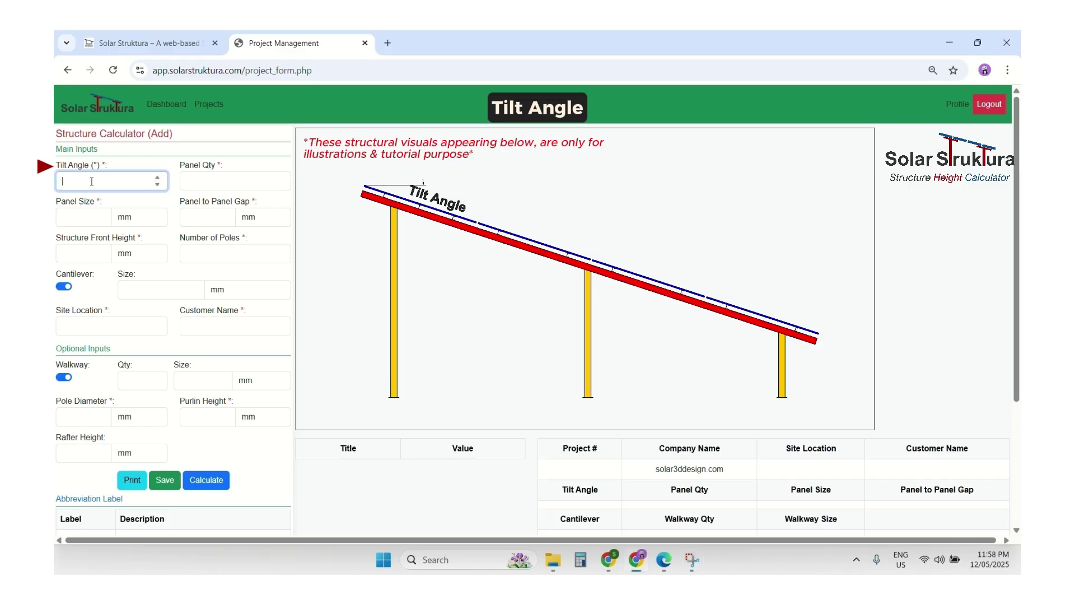
text(18)
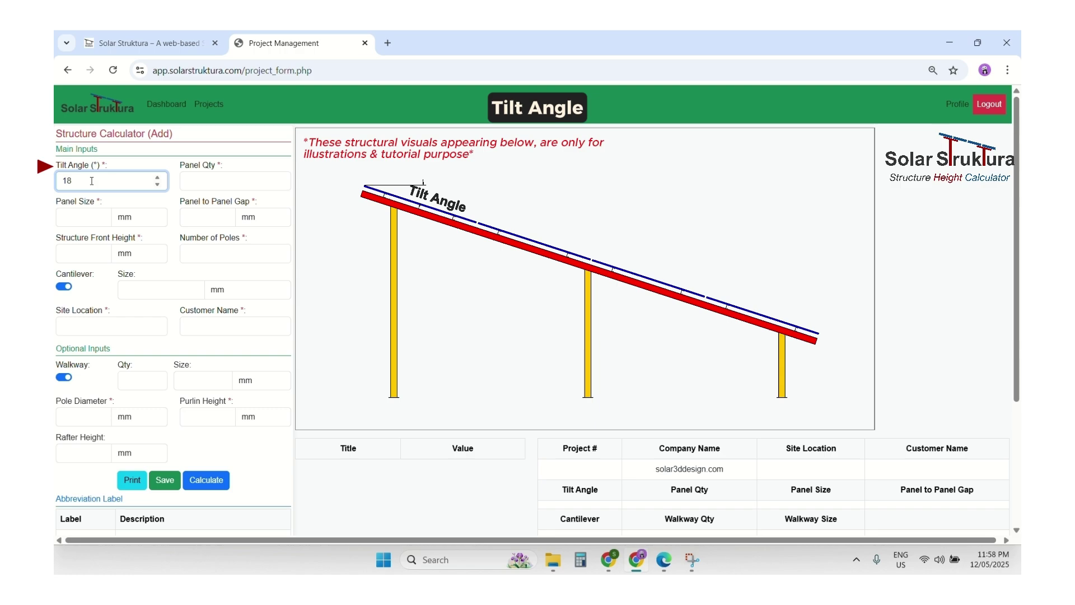
click(217, 182)
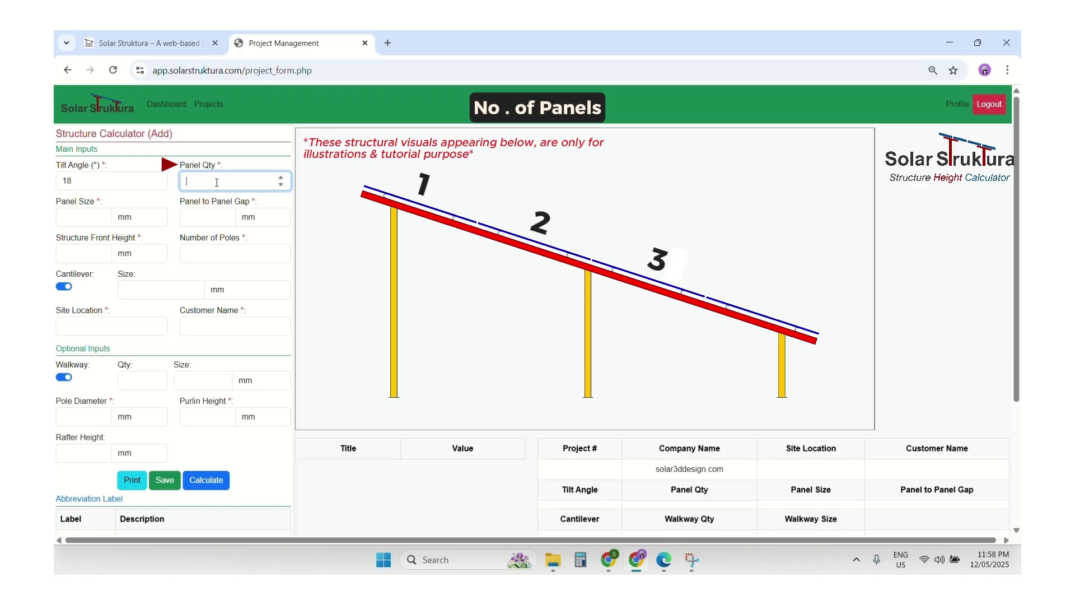
text(4)
Set the panel size to 2278 mm and the panel-to-panel gap to 1.5 inches.
click(73, 216)
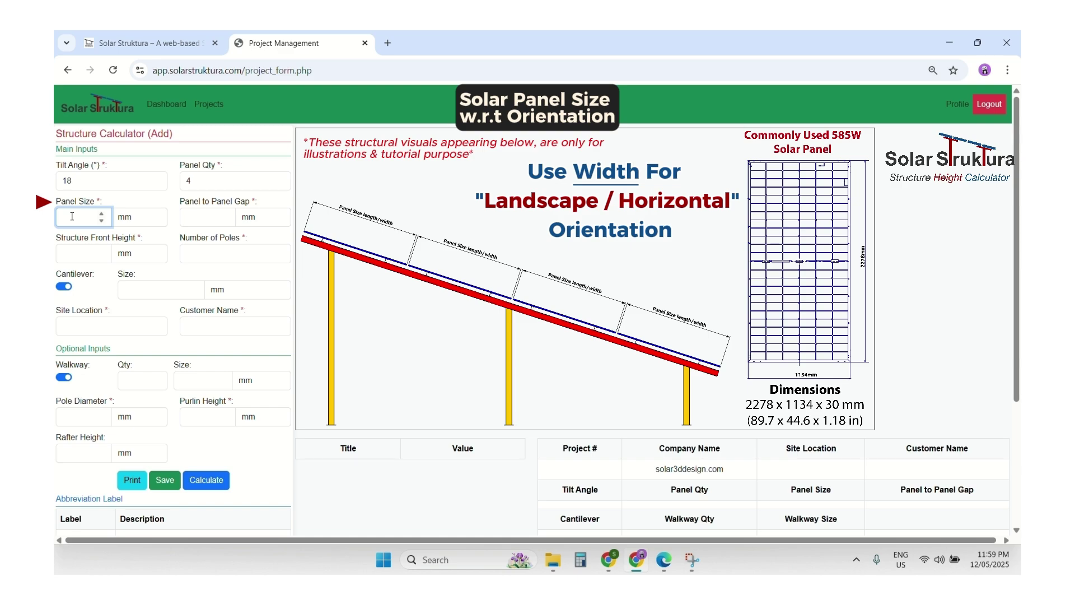
text(2278)
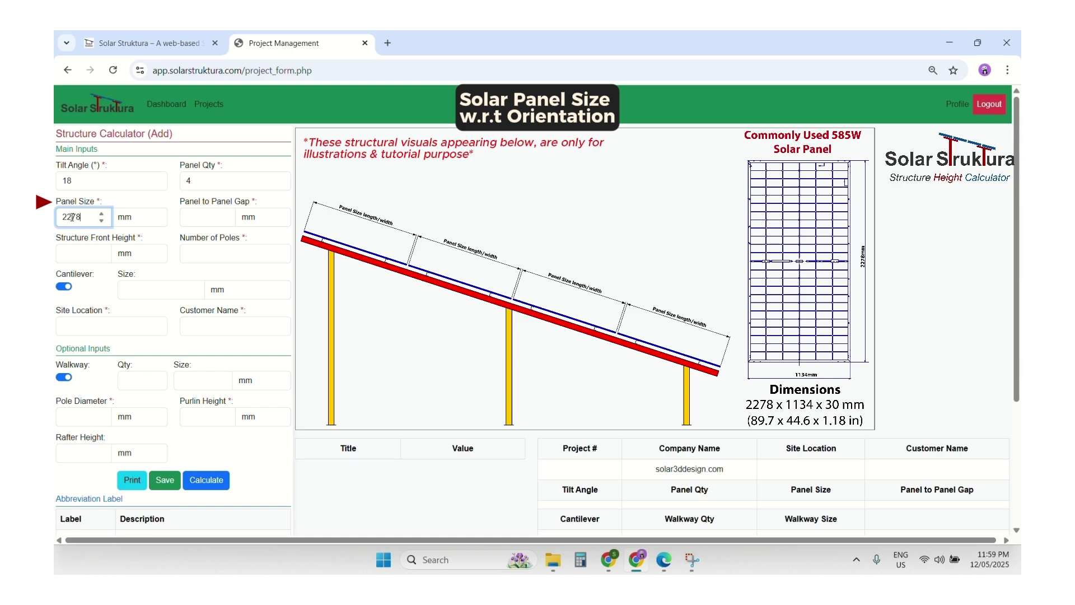
click(189, 213)
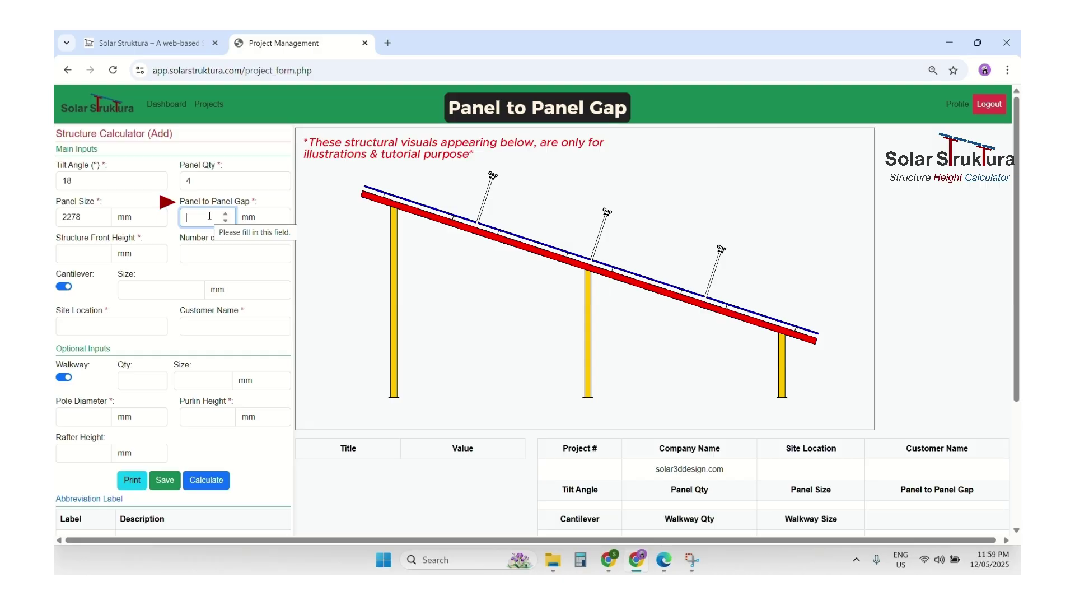
text(1.5)
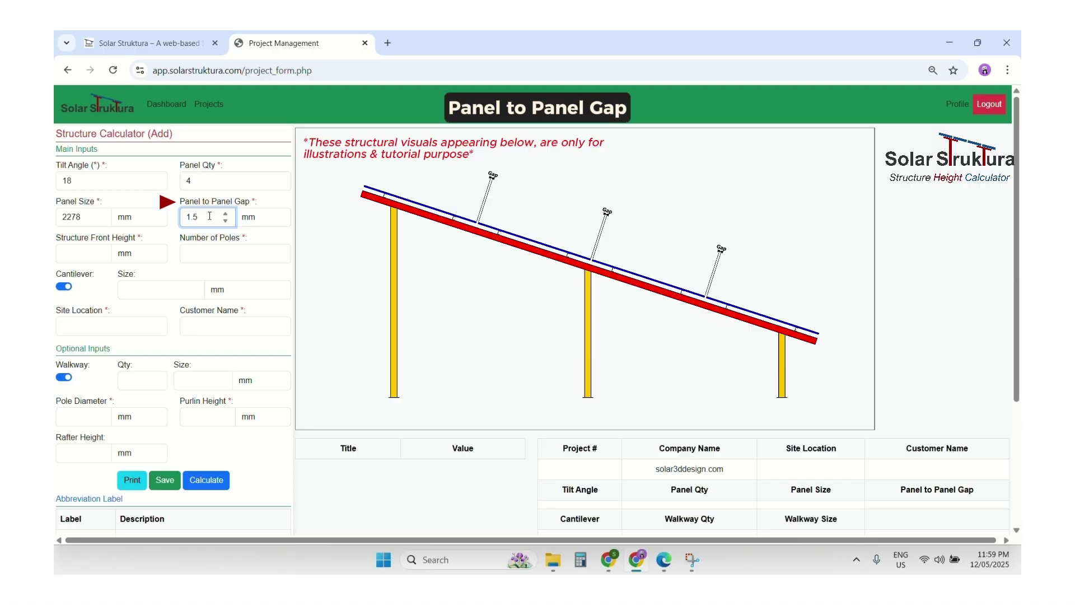
click(262, 217)
click(267, 267)
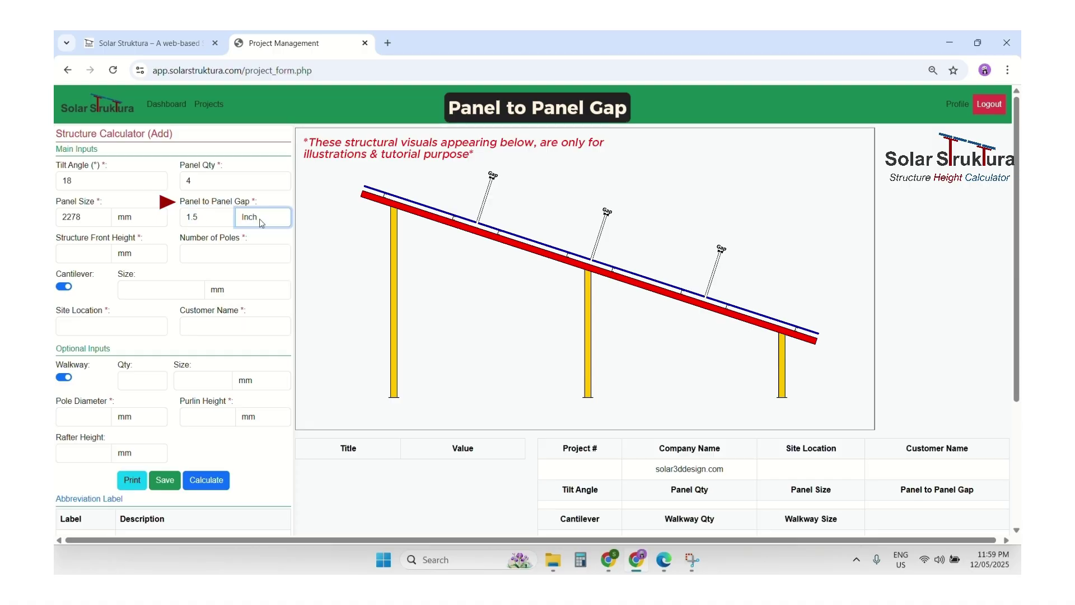
Set the structure front height to 4 feet and the number of poles to 3.
click(71, 251)
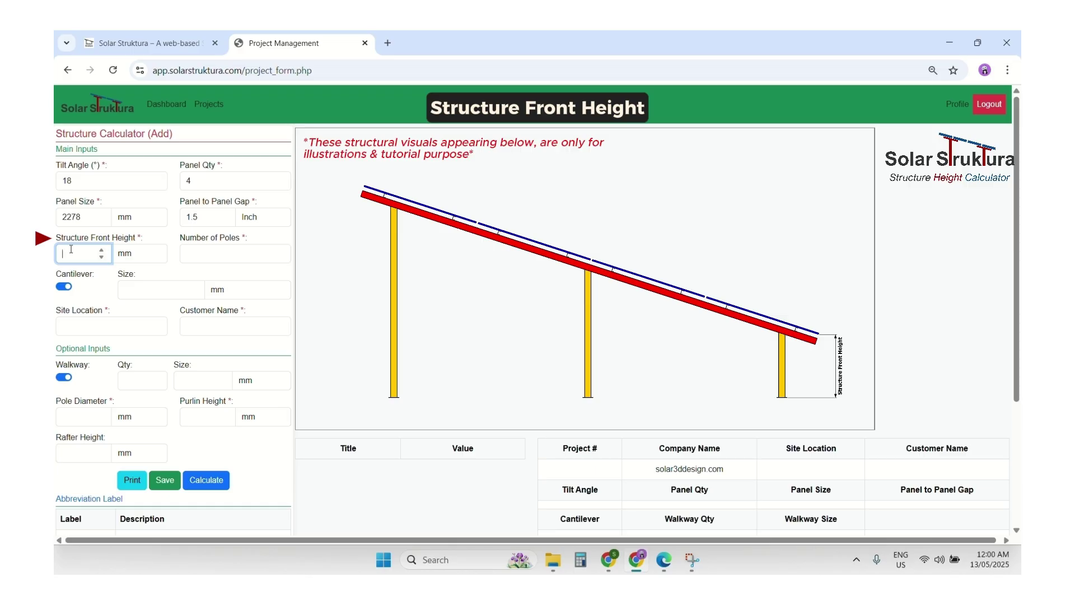
text(4)
click(136, 257)
click(138, 316)
click(229, 253)
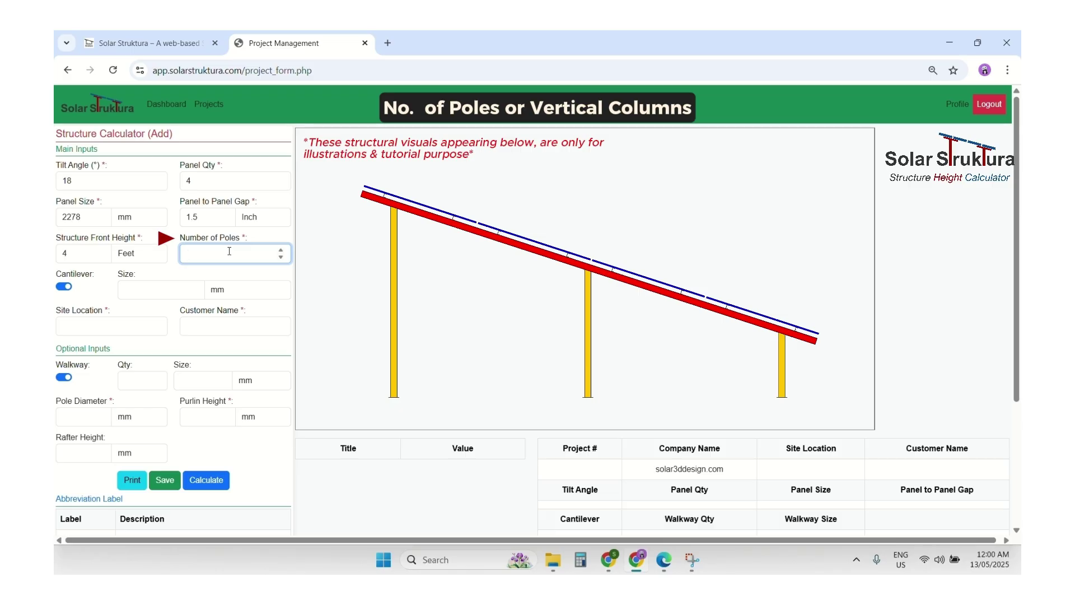
text(3)
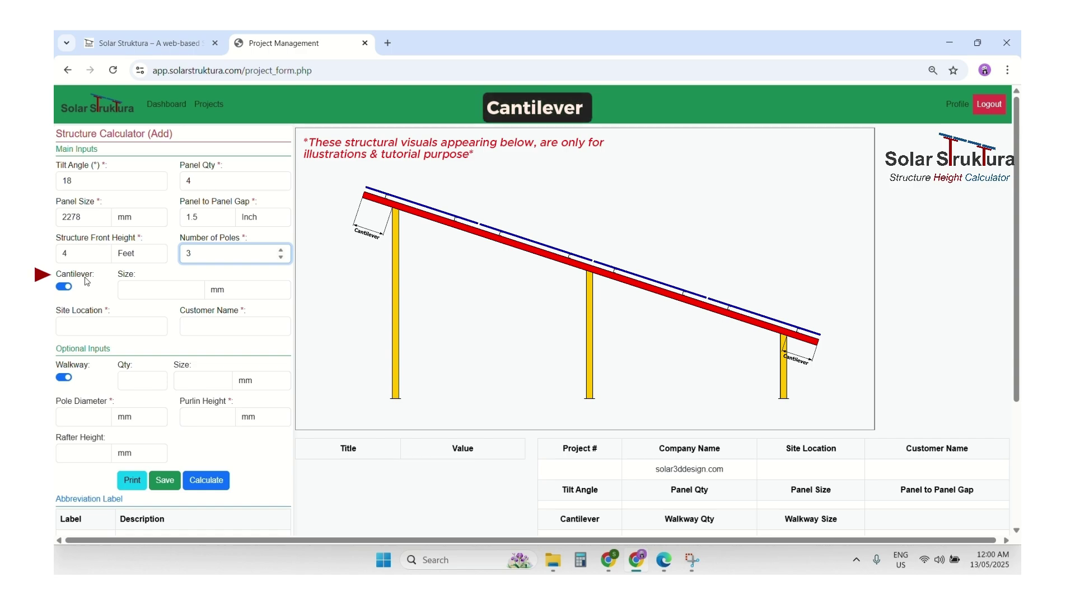
Set the cantilever size to 2 feet.
click(127, 284)
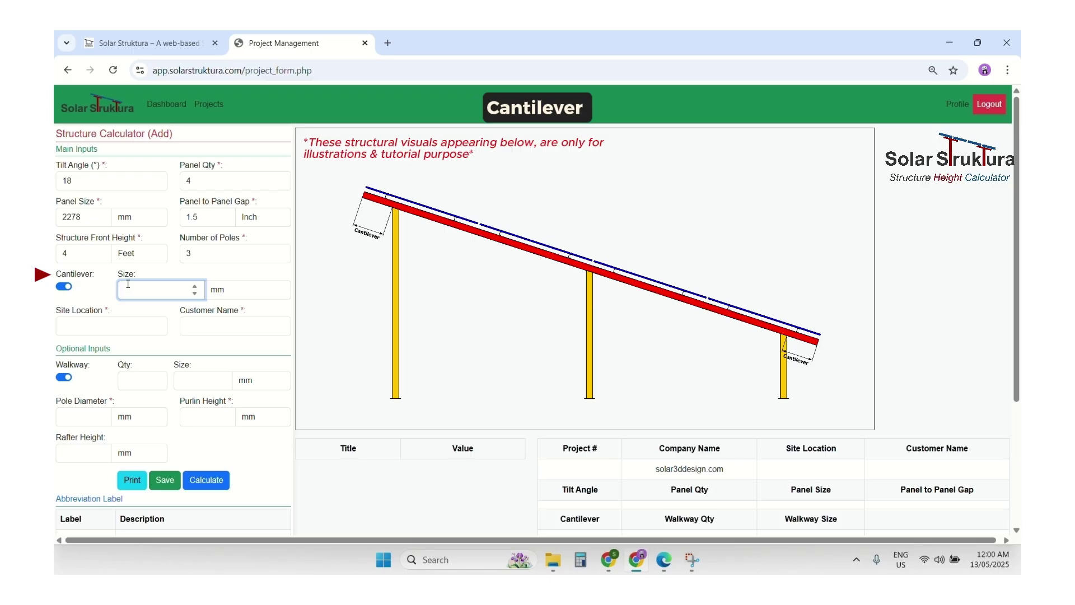
text(2)
click(224, 289)
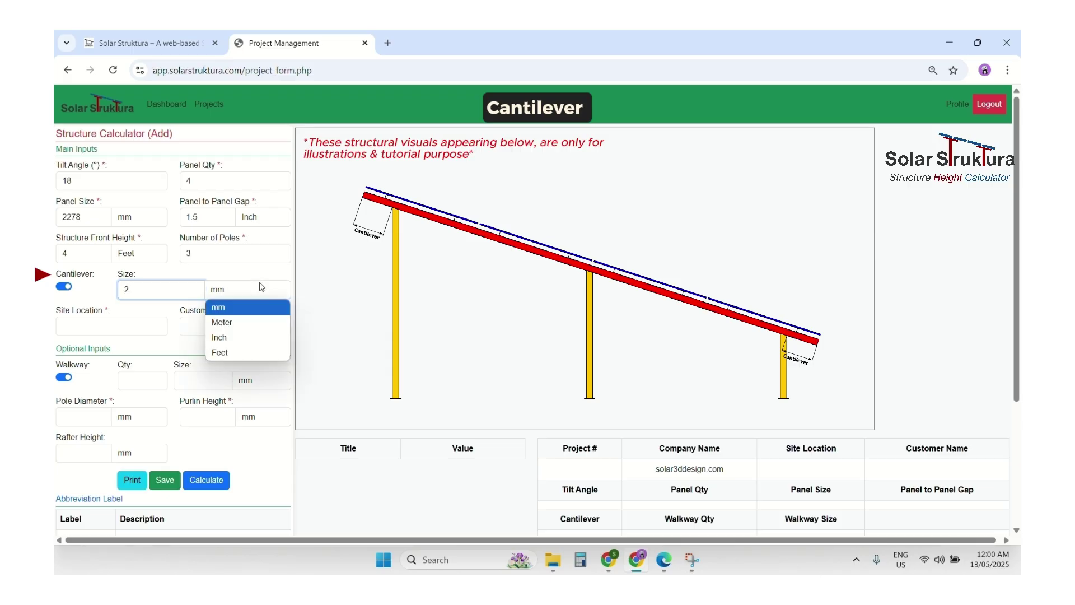
click(229, 347)
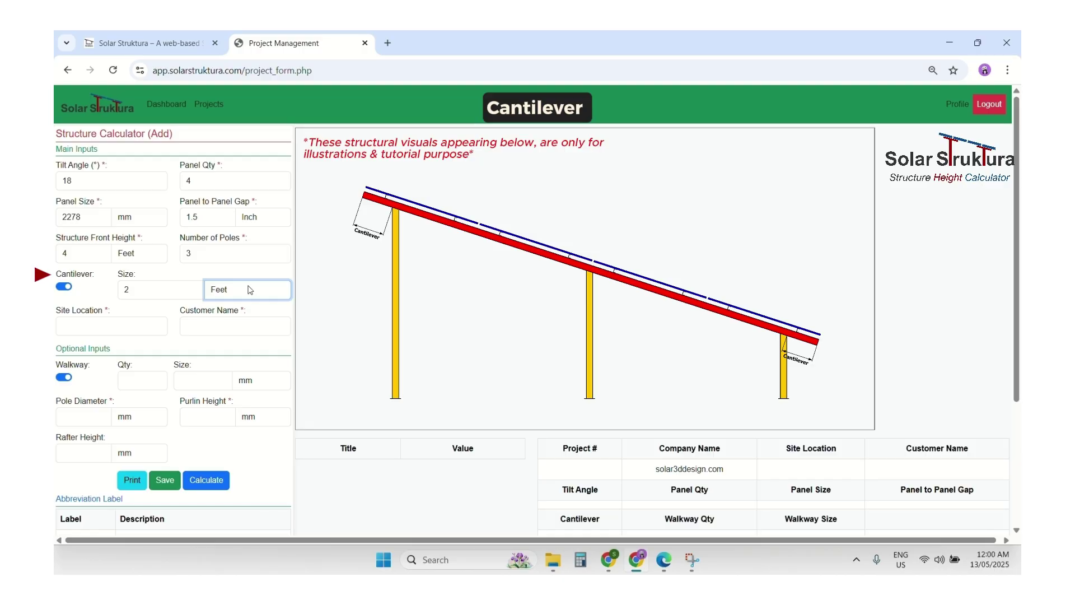
Enter Lahore as the site location and fill in the customer's name with the system size, 14KW.
click(111, 324)
text(Lahore)
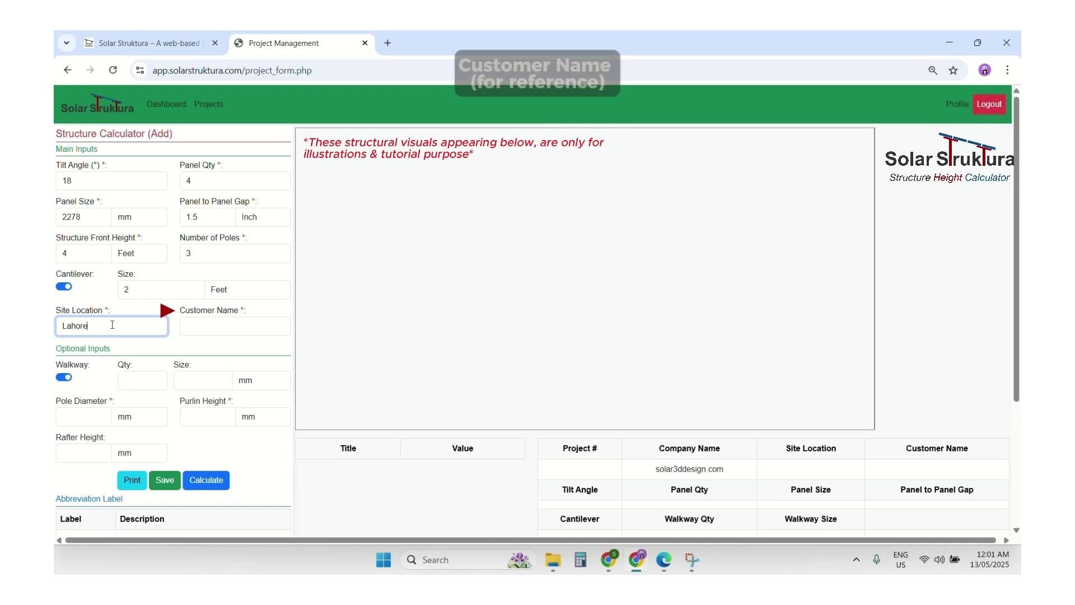
key(Tab)
text(Waleed 14KW)
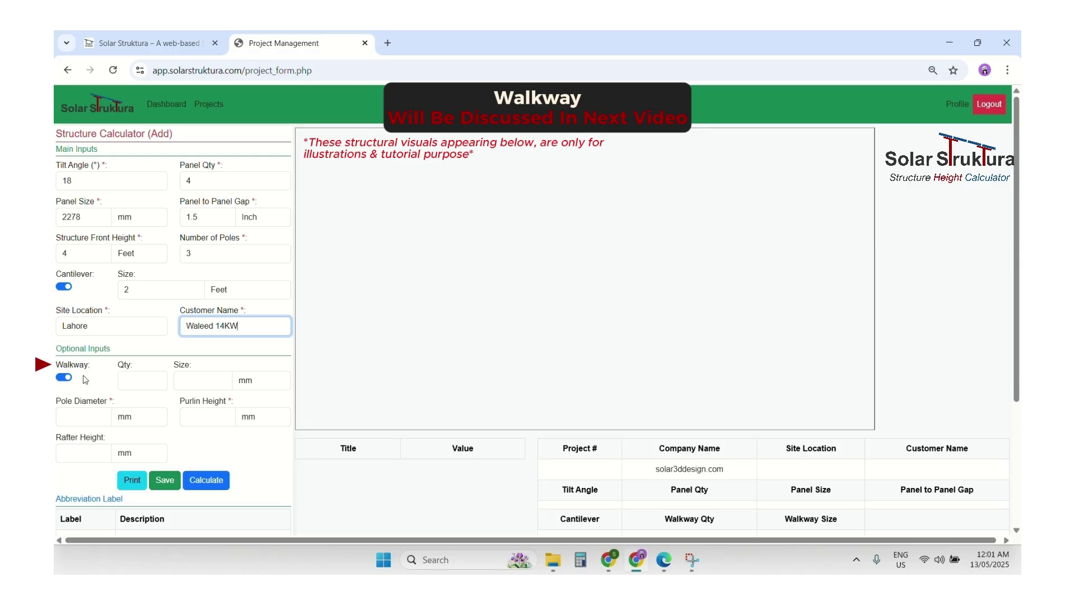
Turn off the optional walkway and set the pole diameter to 5 inches.
click(65, 377)
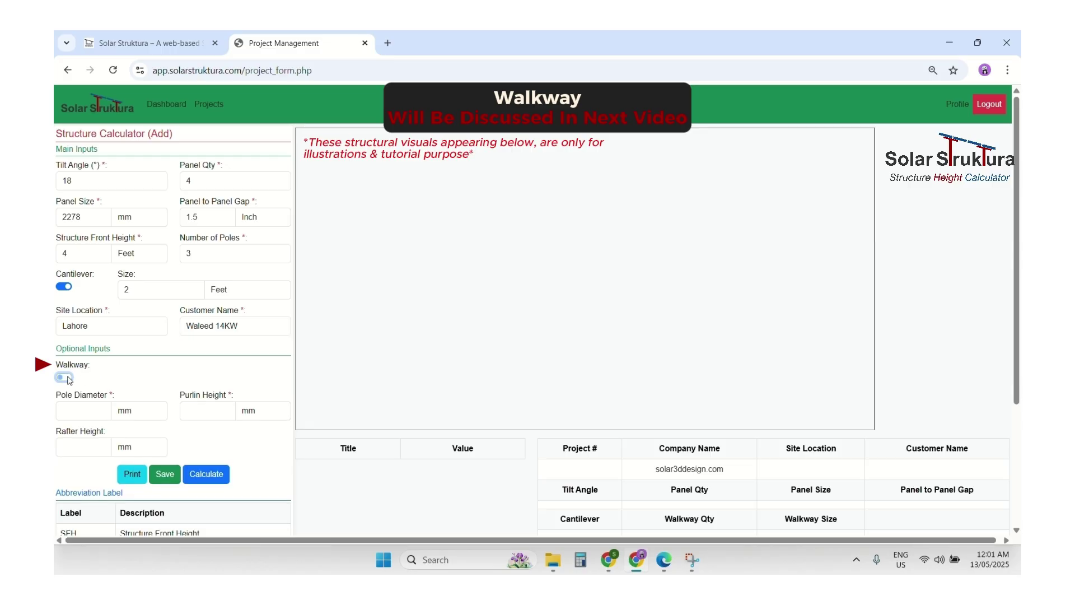
click(77, 409)
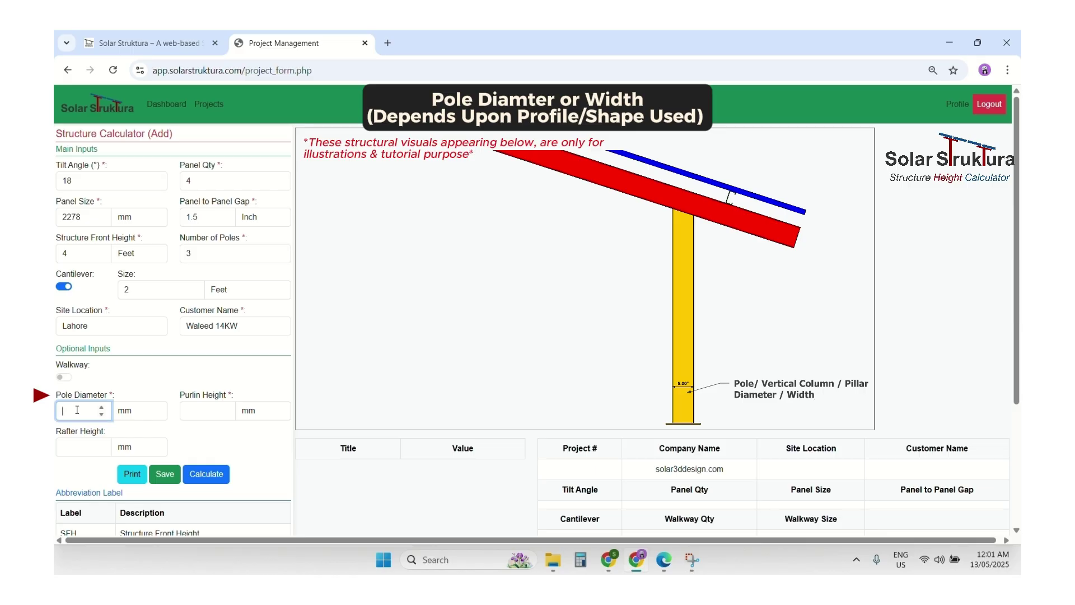
text(5)
click(126, 415)
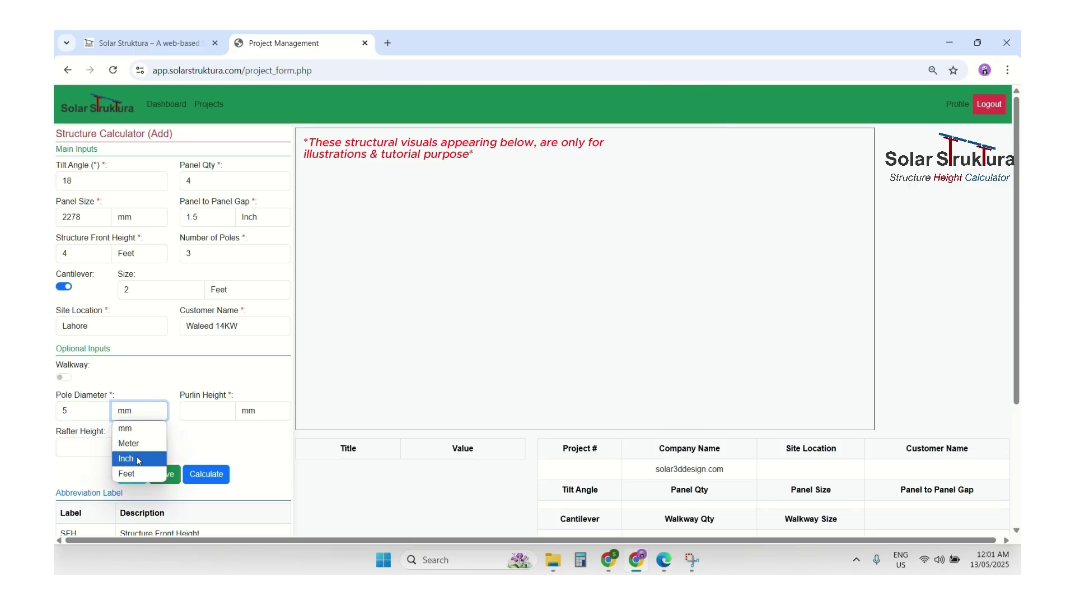
click(139, 460)
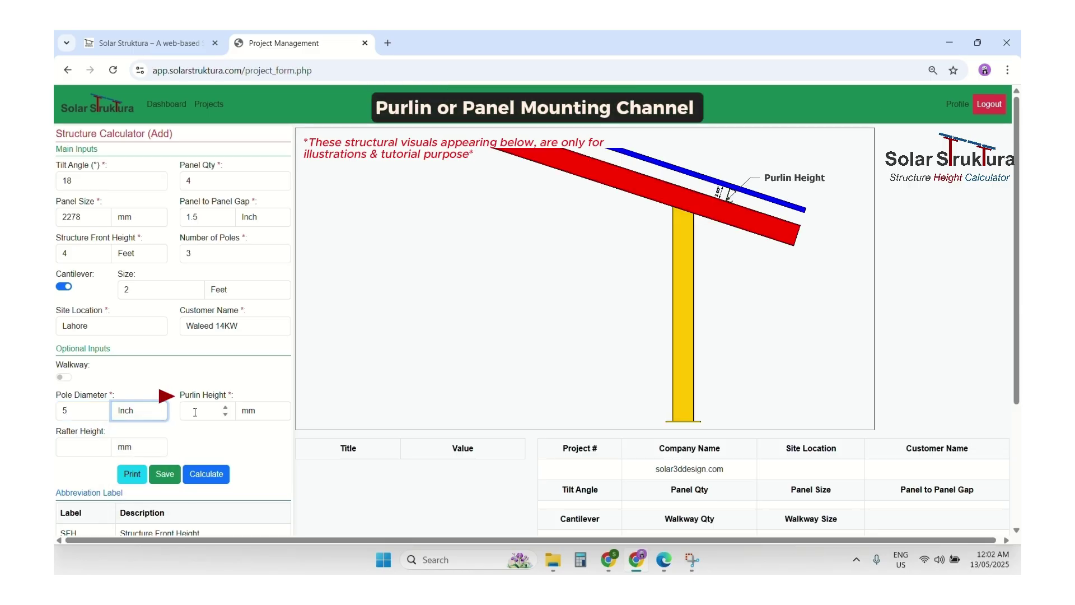
Set the purlin height to 3 inches and the rafter height to 5 inches.
click(195, 412)
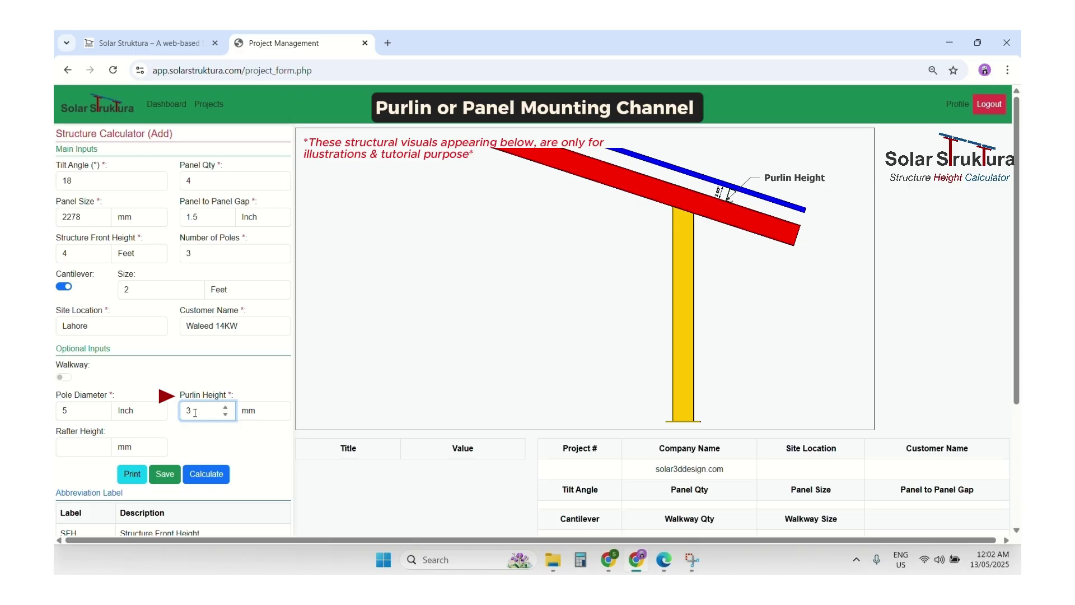
click(260, 414)
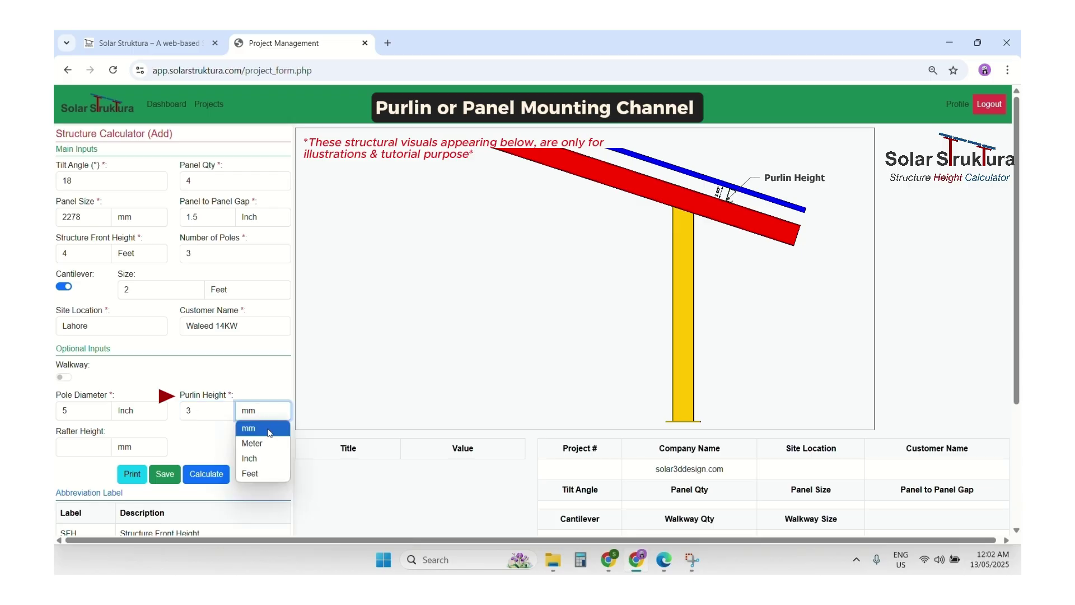
click(261, 459)
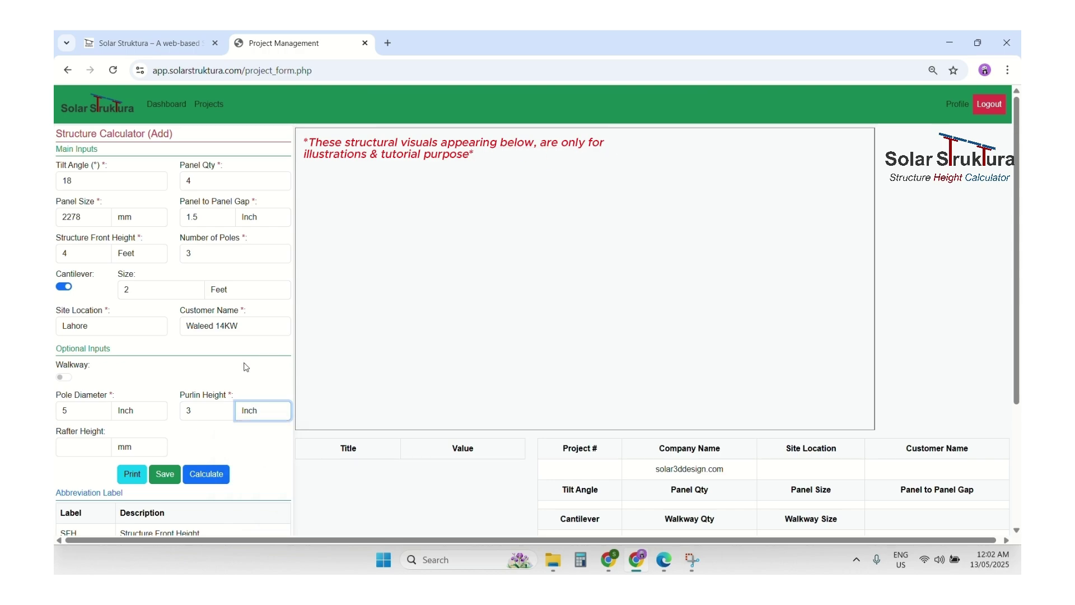
click(87, 452)
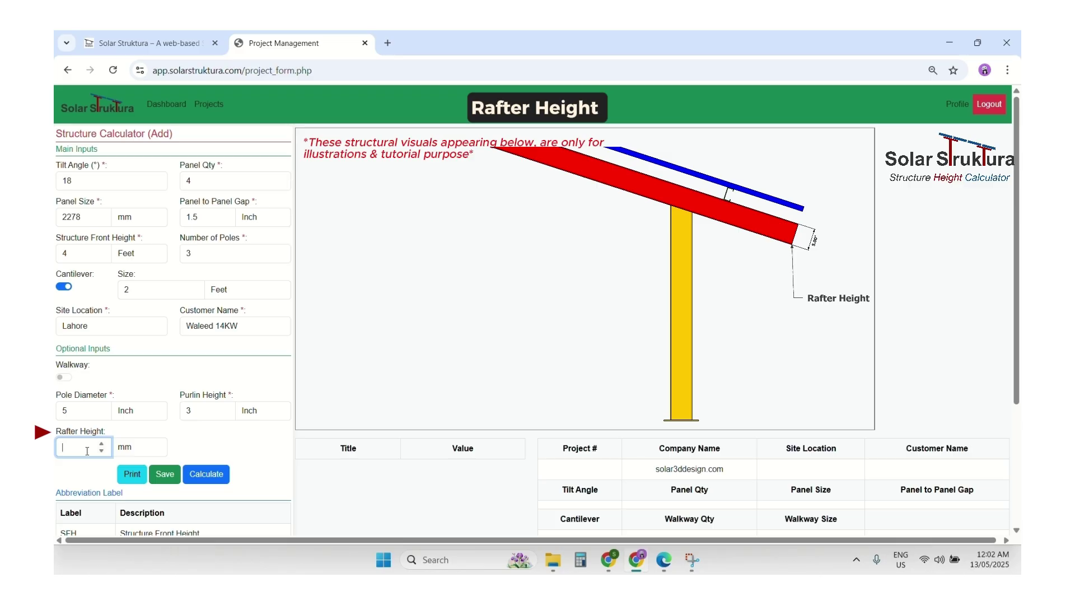
text(5)
click(147, 447)
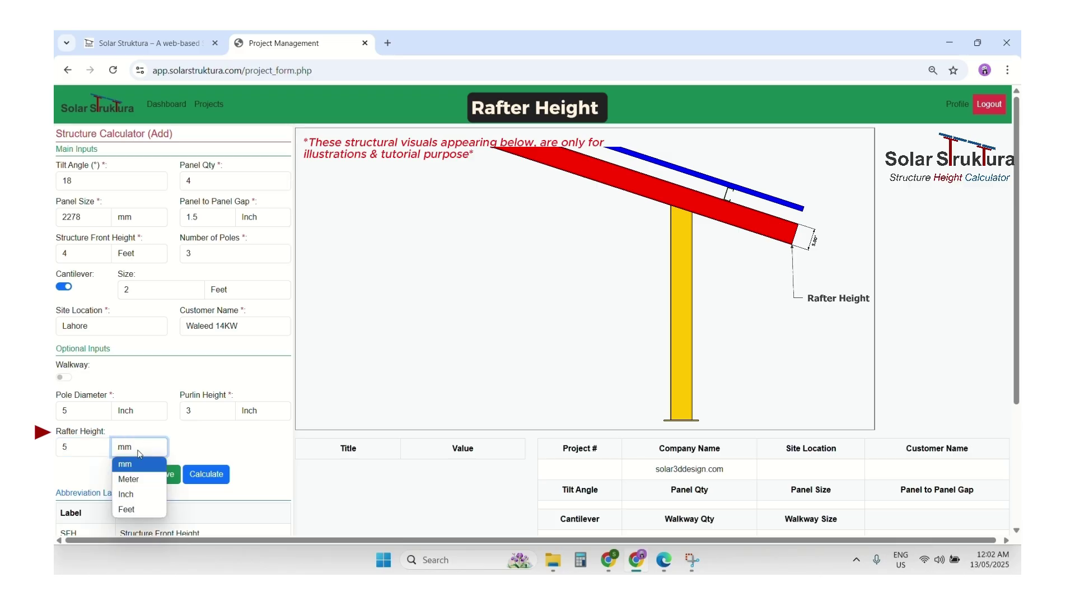
click(140, 496)
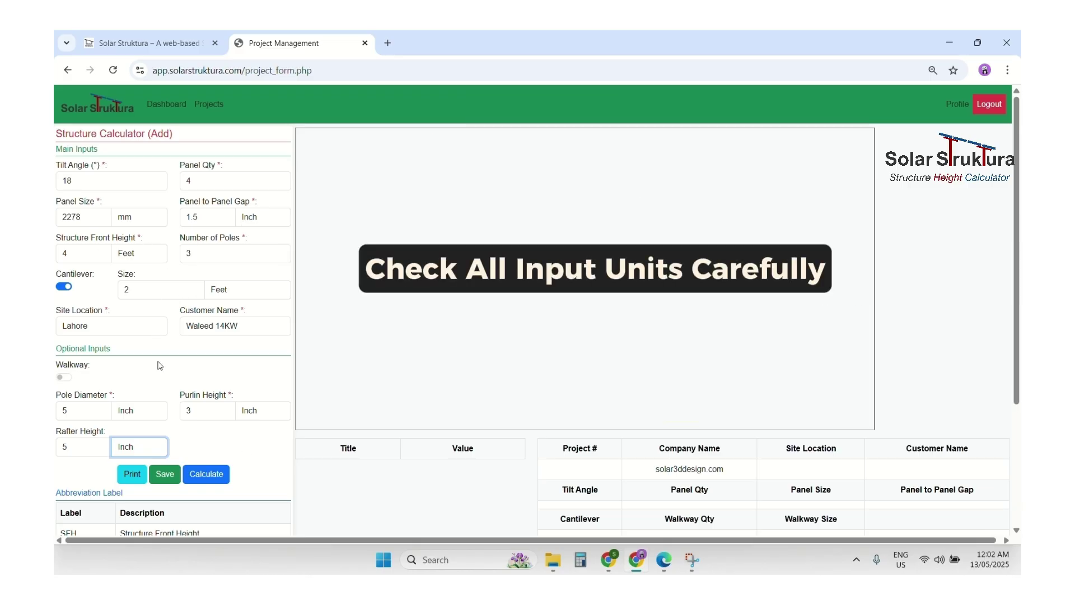
Calculate the structure's heights and pole distances from the entered inputs.
scroll(258, 443, down, 1)
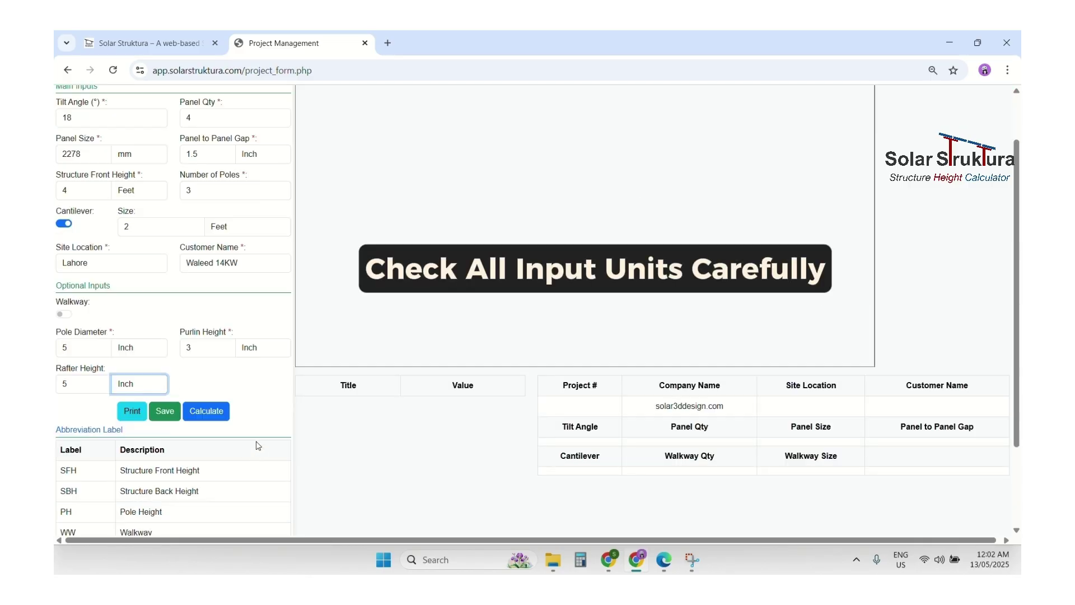
click(206, 411)
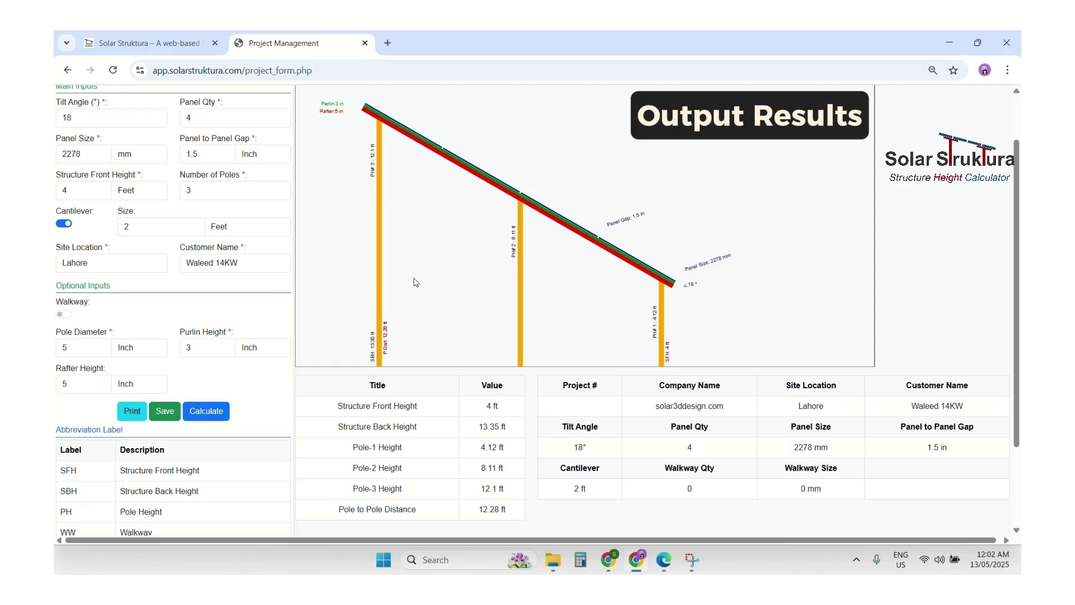
Examine the structure drawing, the height output table, the project summary and the abbreviation descriptions.
scroll(462, 417, down, 1)
scroll(460, 418, up, 1)
scroll(508, 146, up, 1)
scroll(506, 144, down, 2)
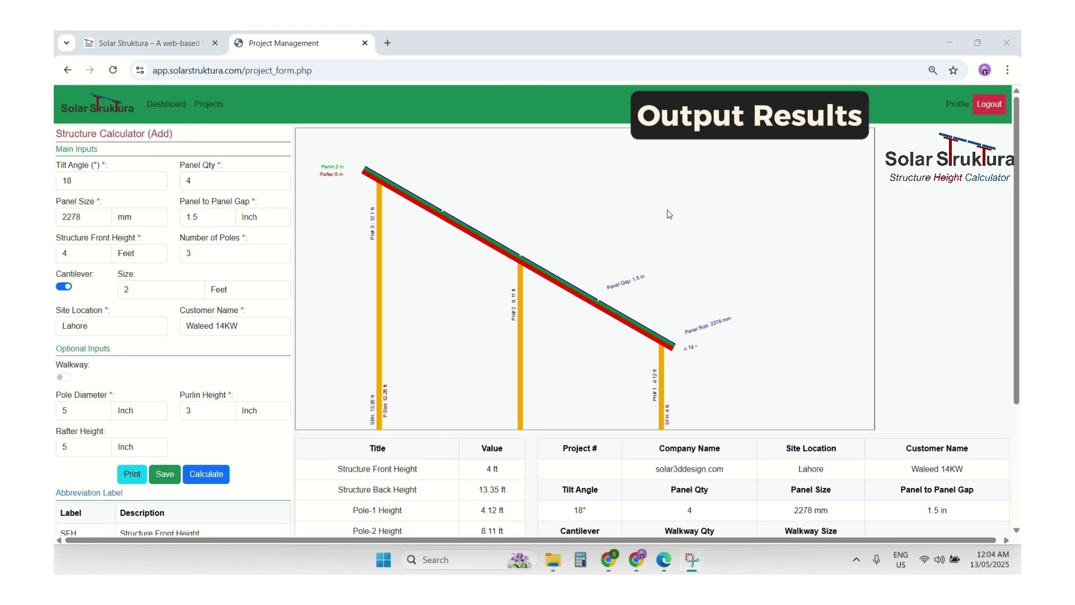
scroll(669, 214, down, 1)
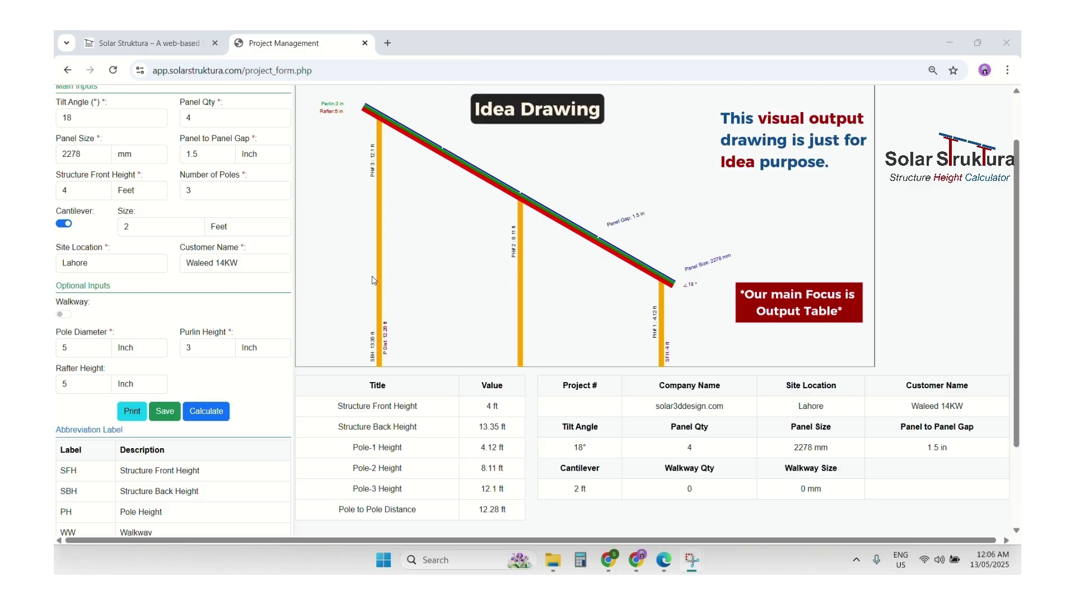
scroll(507, 362, down, 1)
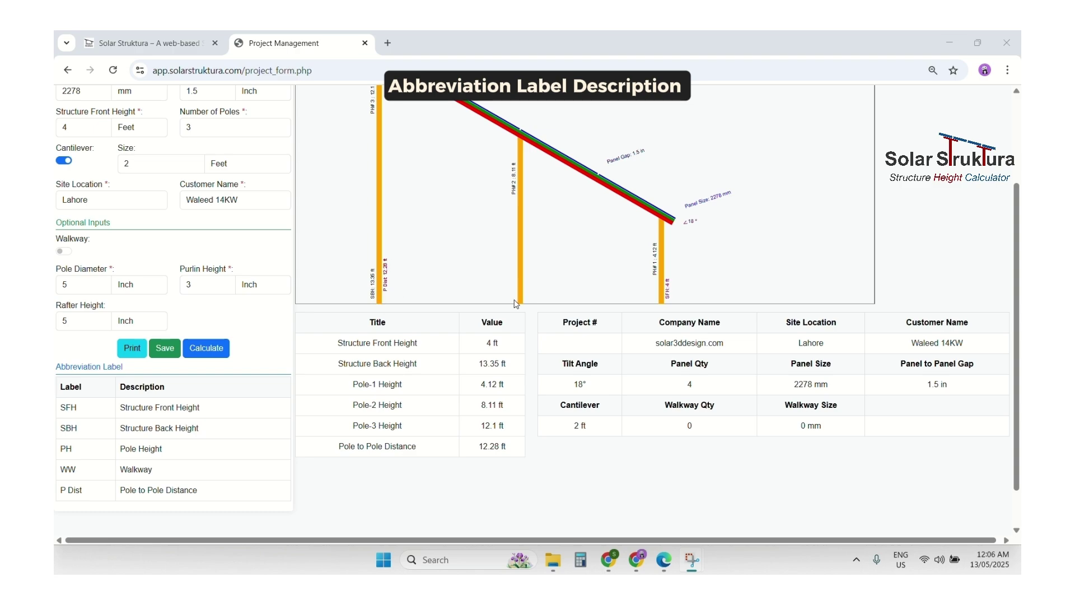
scroll(543, 424, up, 1)
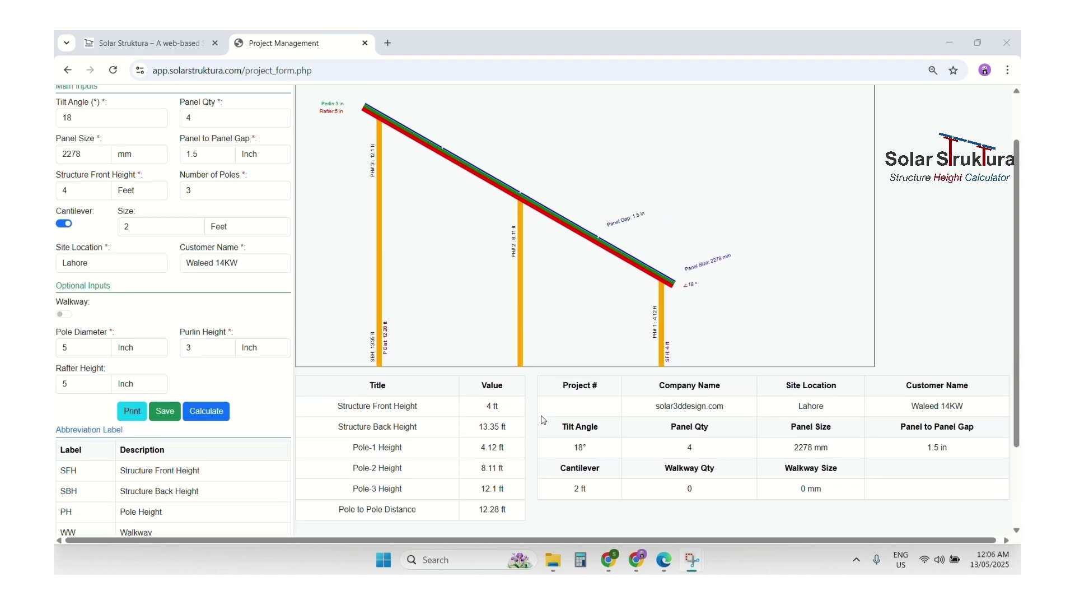
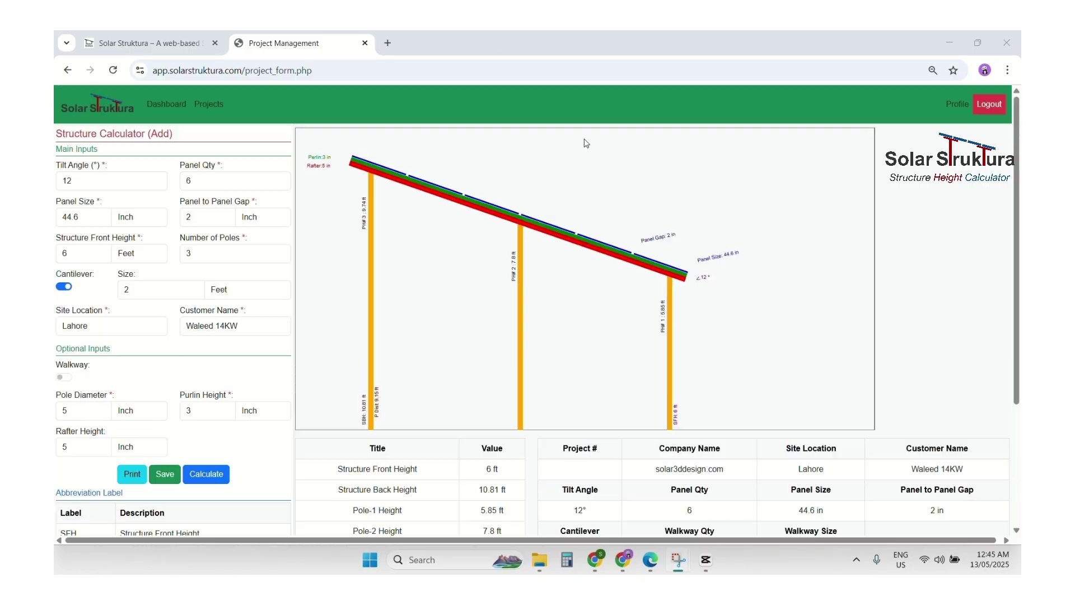
Save the calculated structure project and open the form for adding another project.
scroll(478, 329, down, 2)
scroll(479, 329, up, 2)
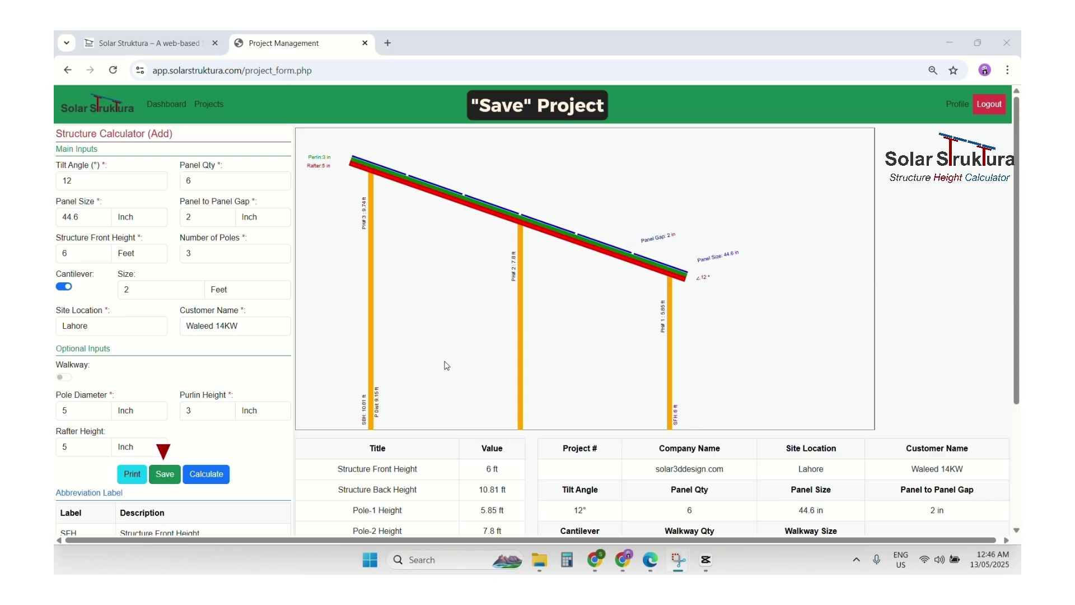
click(164, 475)
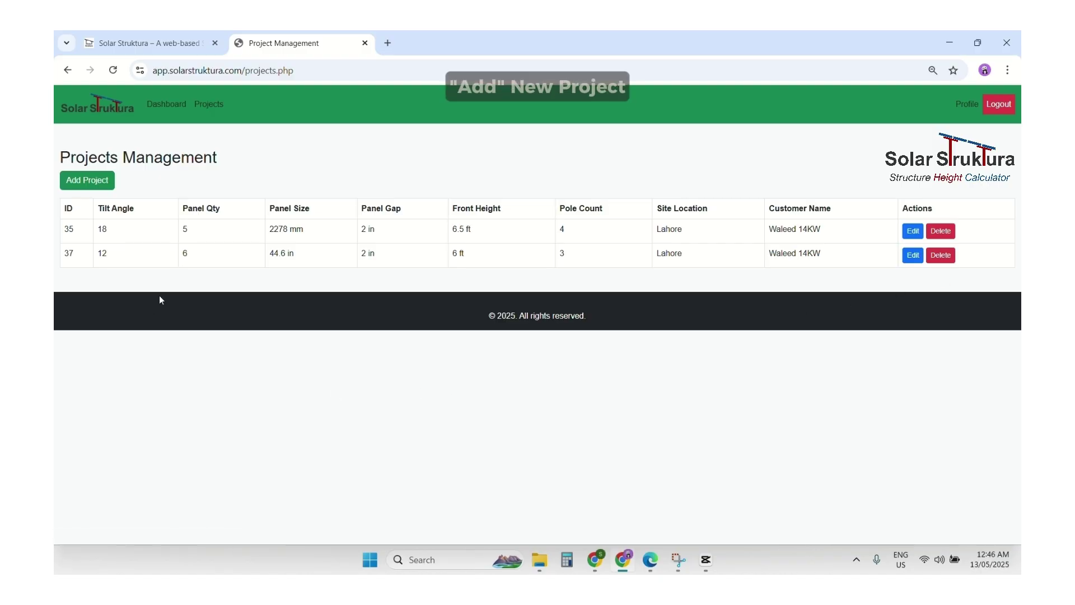
click(83, 179)
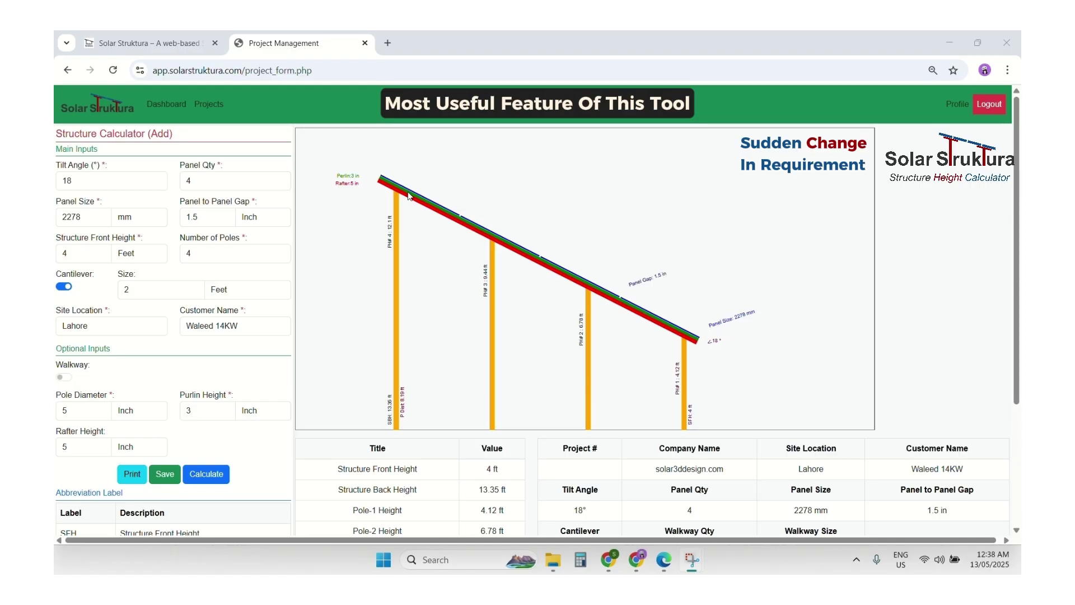
Change the panel quantity to 5, recalculate the structure and check the output table.
double_click(199, 179)
text(5)
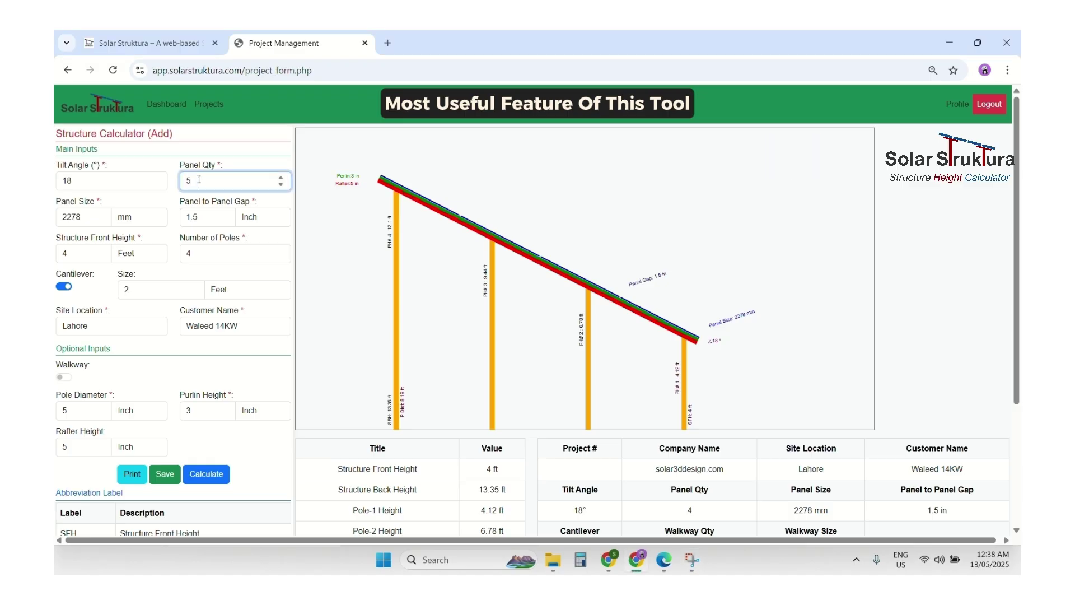
scroll(288, 347, down, 1)
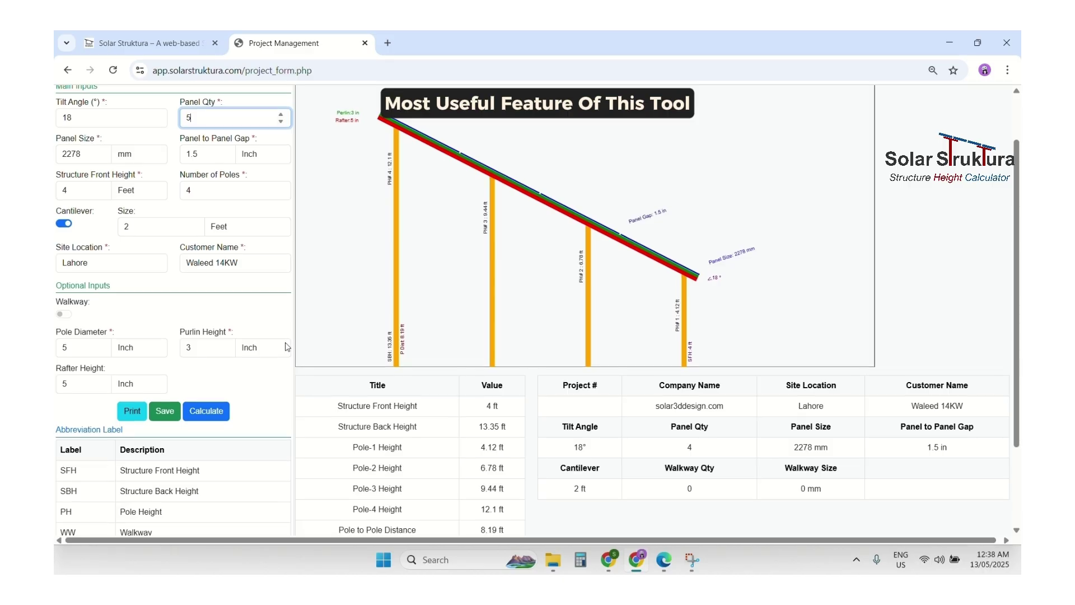
click(202, 412)
scroll(353, 416, down, 1)
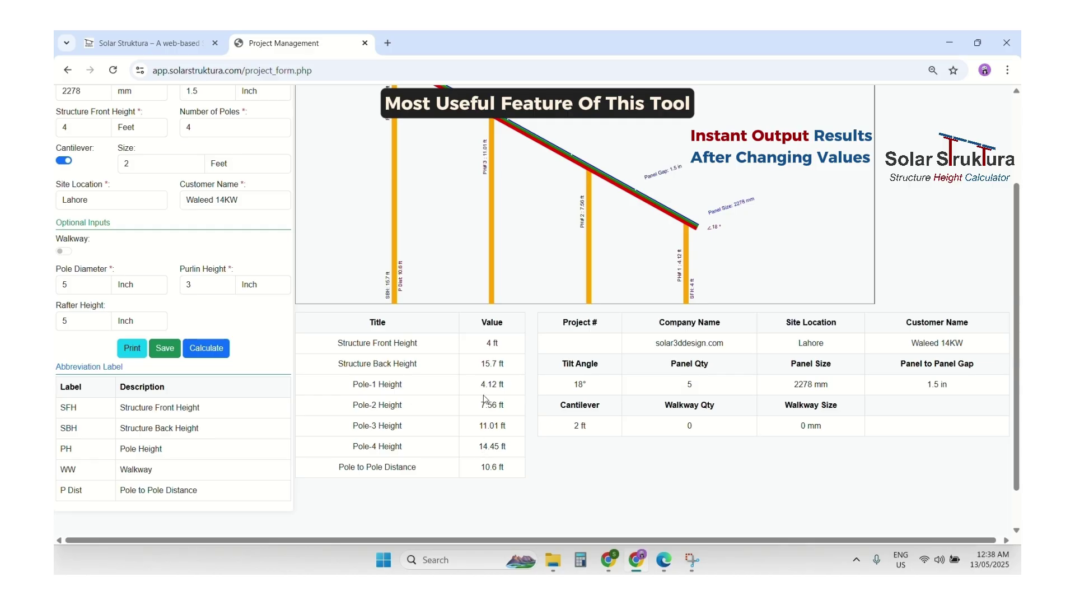
scroll(473, 466, up, 1)
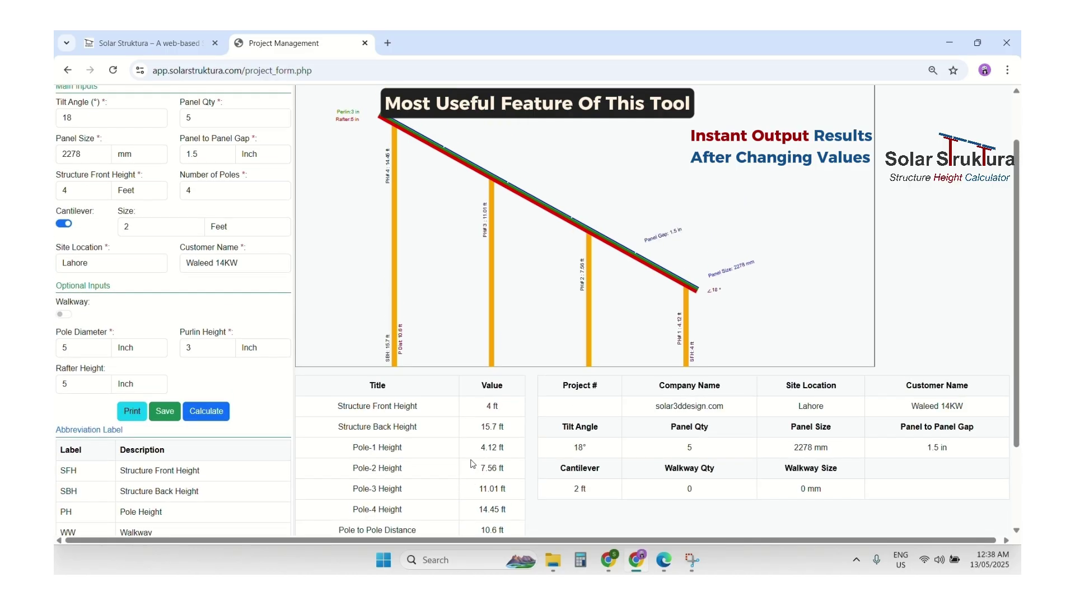
Change the number of poles to 6, recalculate the structure and review the pole heights.
double_click(209, 190)
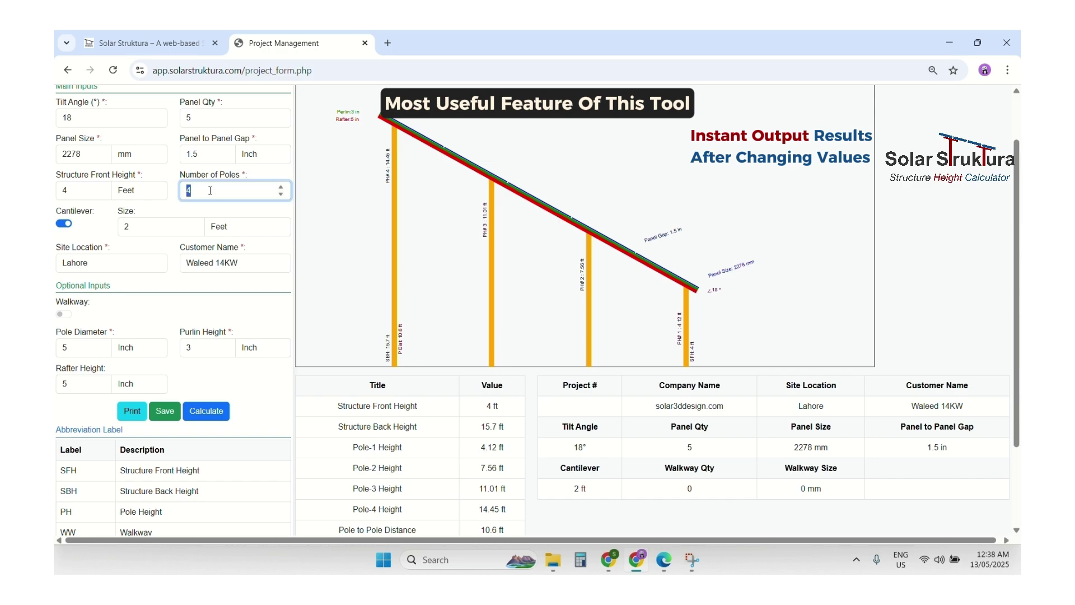
text(6)
click(212, 410)
scroll(485, 338, down, 1)
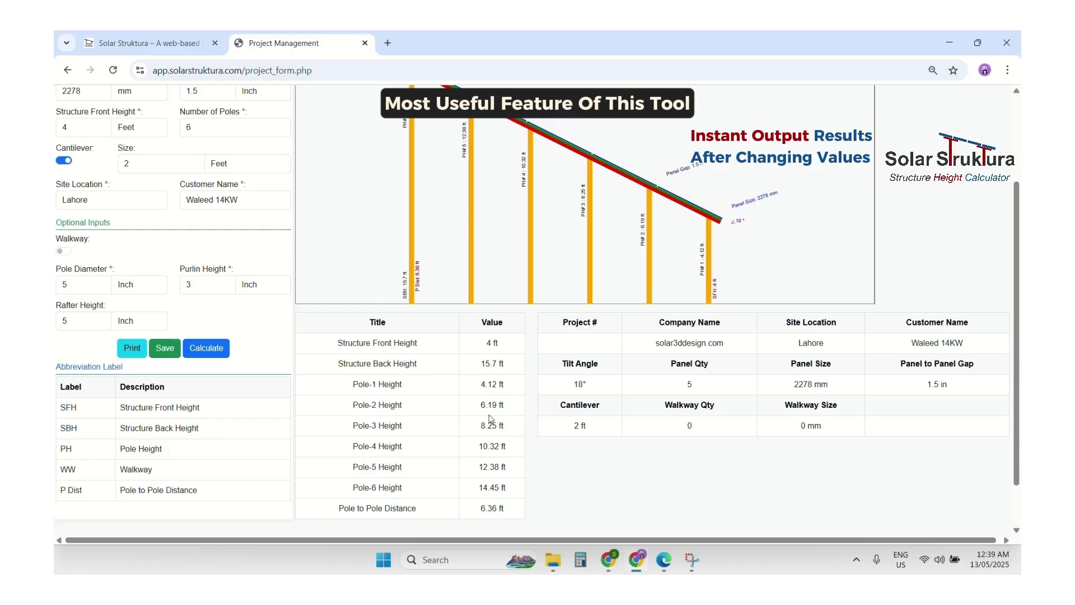
scroll(494, 483, up, 1)
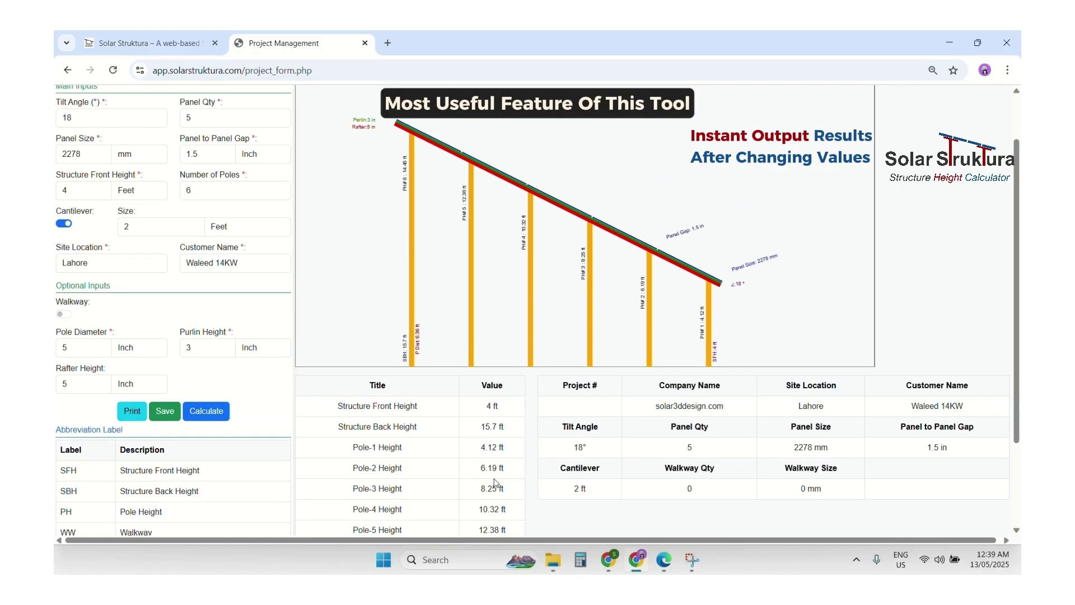
Set the panel size to 44.6 inches, recalculate the structure and review the results.
scroll(409, 426, up, 1)
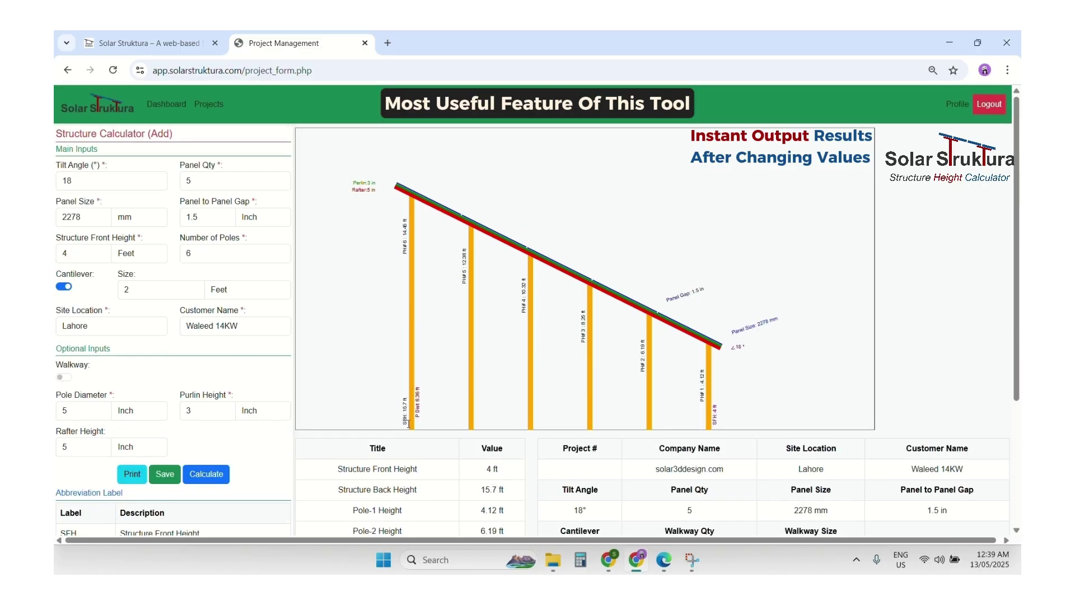
double_click(84, 218)
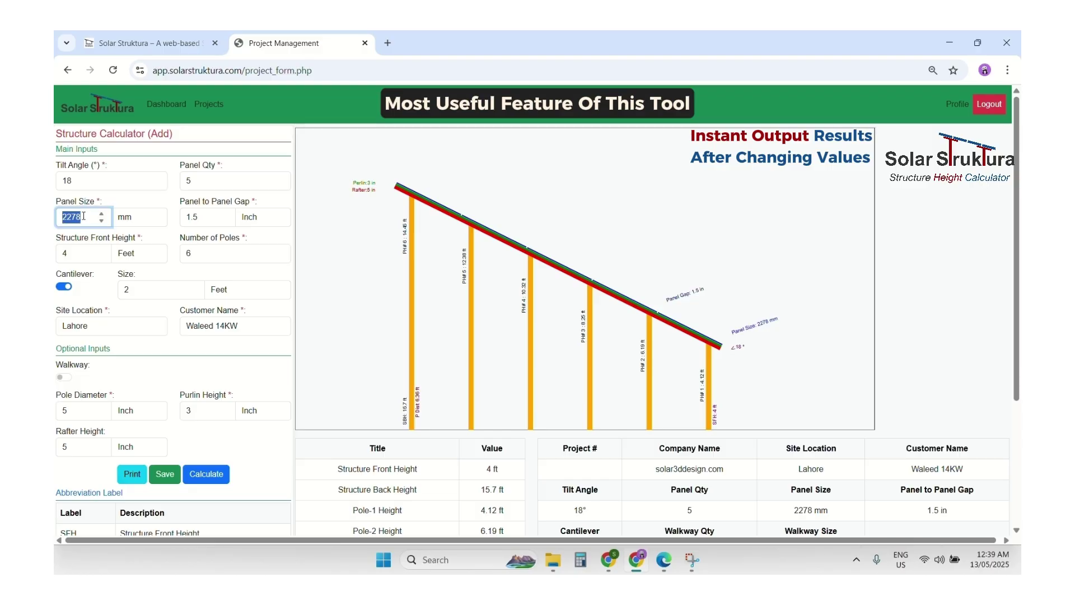
text(1134)
click(150, 214)
click(129, 265)
double_click(62, 217)
text(44.6)
scroll(337, 263, down, 1)
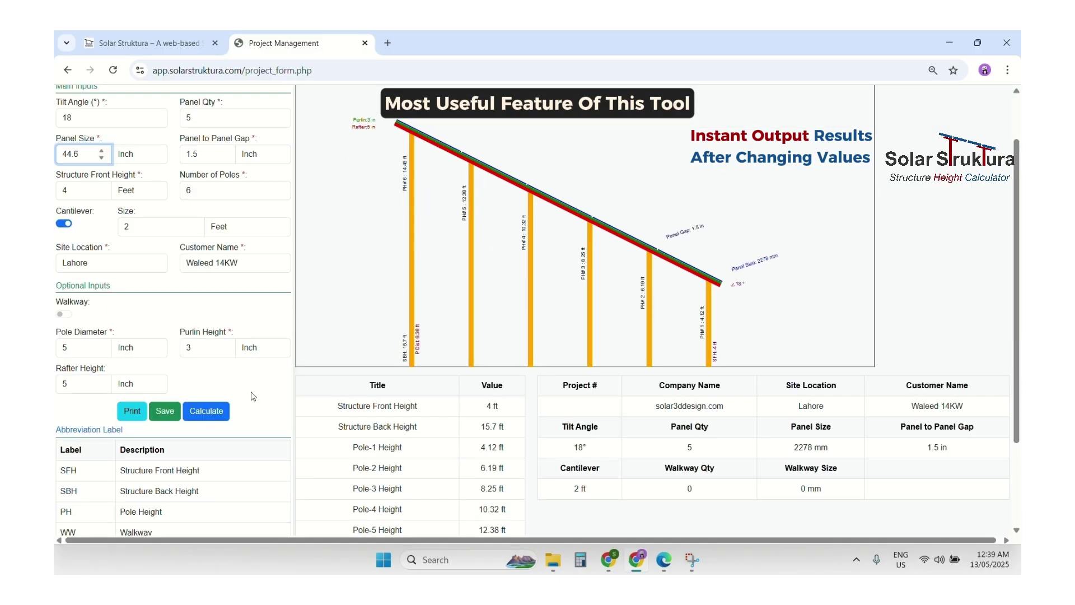
click(224, 411)
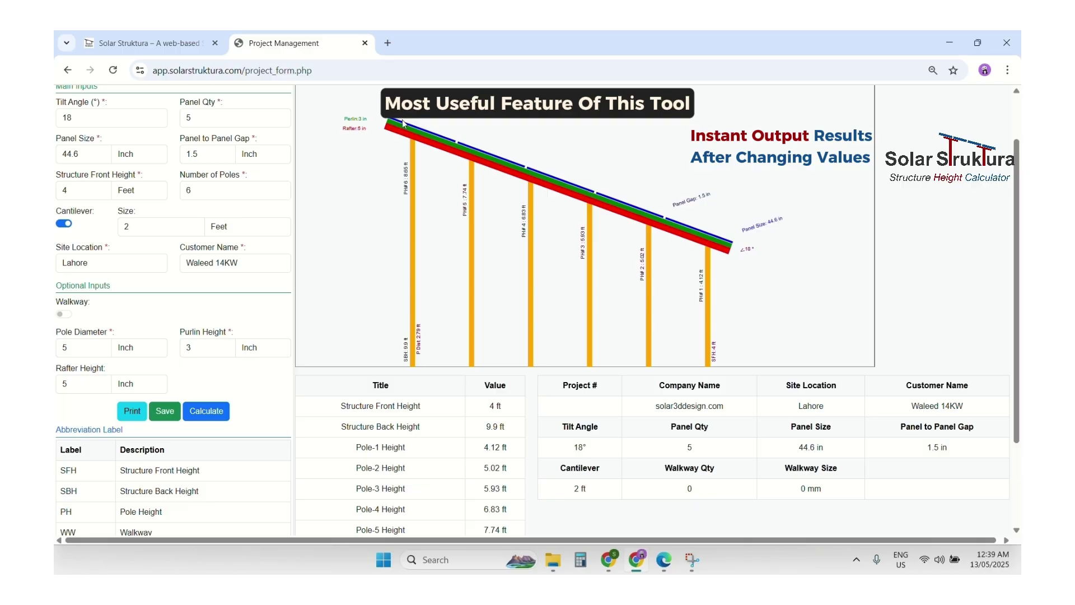
scroll(487, 323, down, 2)
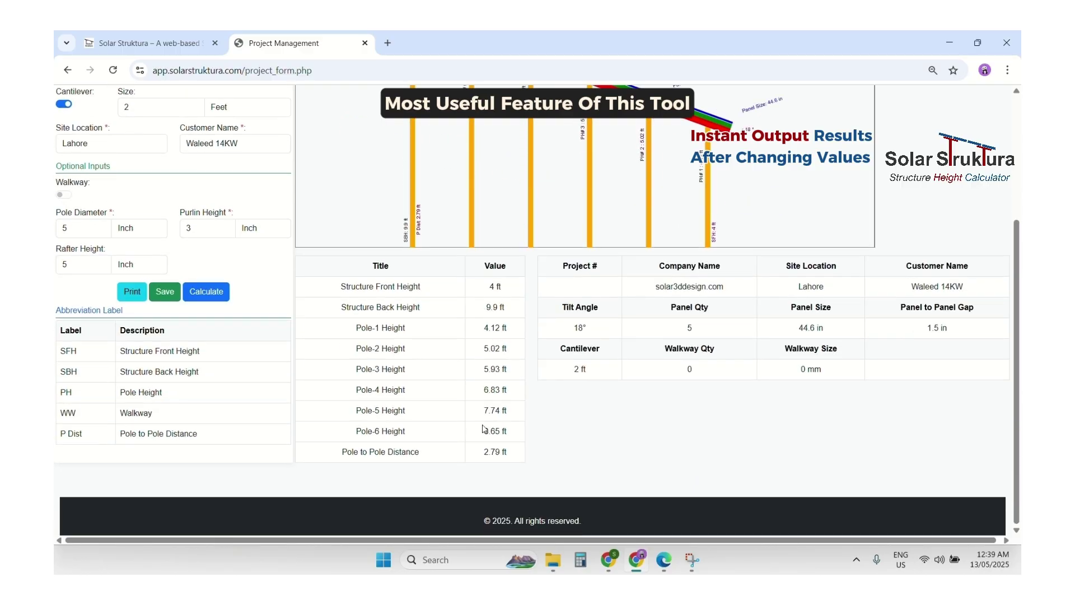
scroll(485, 429, up, 2)
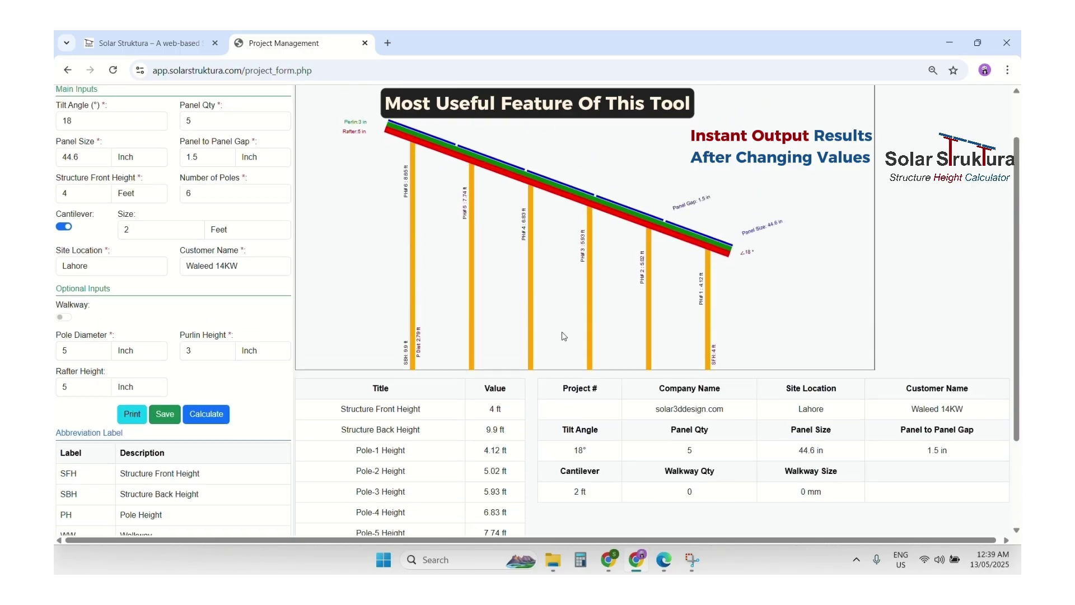
scroll(563, 336, down, 1)
Set the tilt angle to 12 degrees and recalculate the structure.
scroll(564, 336, up, 2)
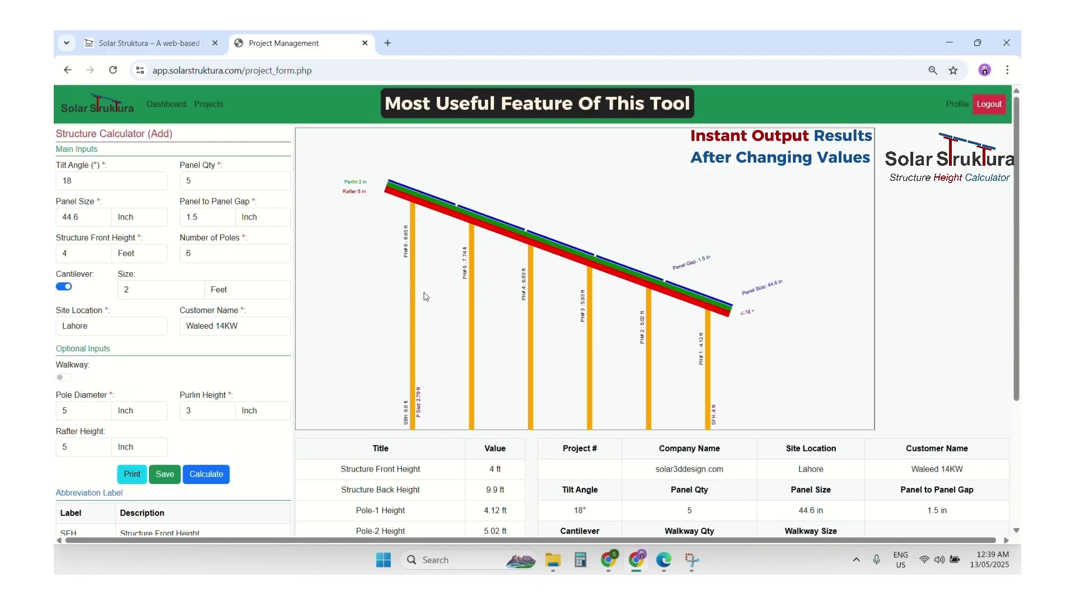
double_click(83, 182)
text(12)
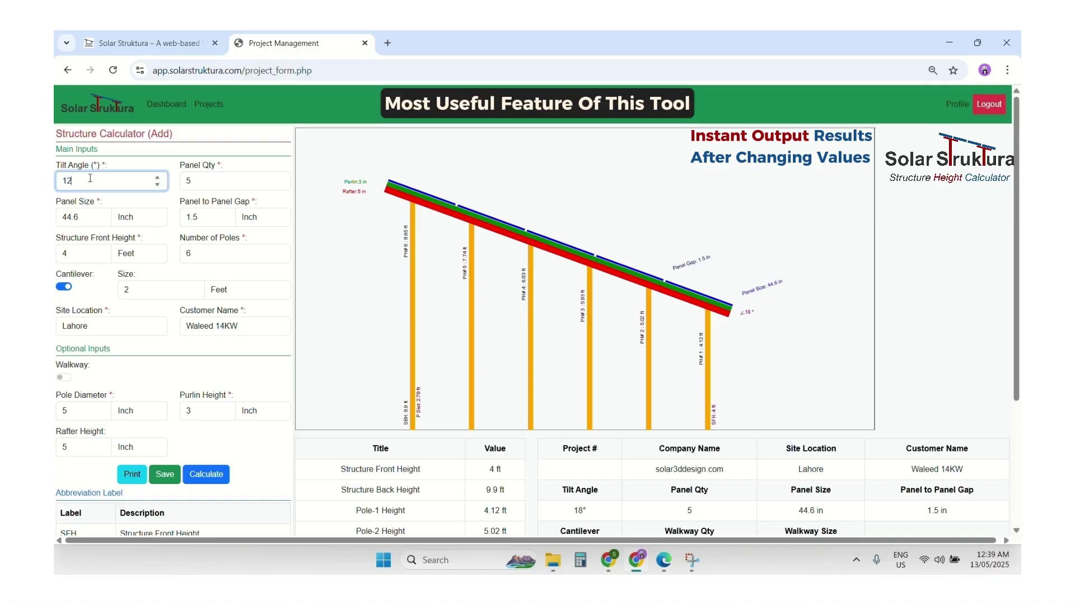
scroll(239, 355, down, 2)
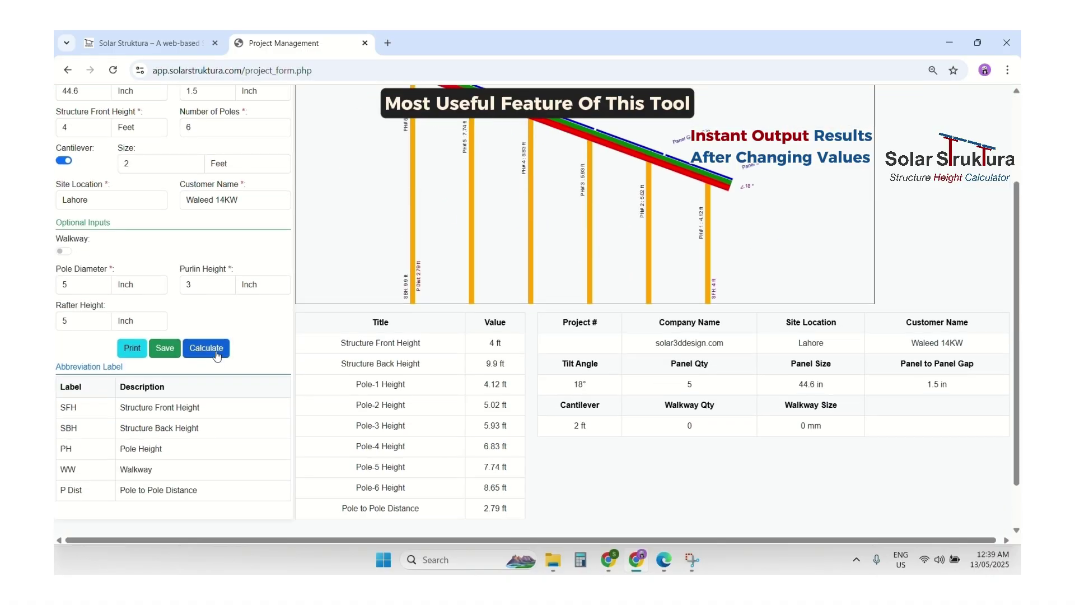
click(216, 353)
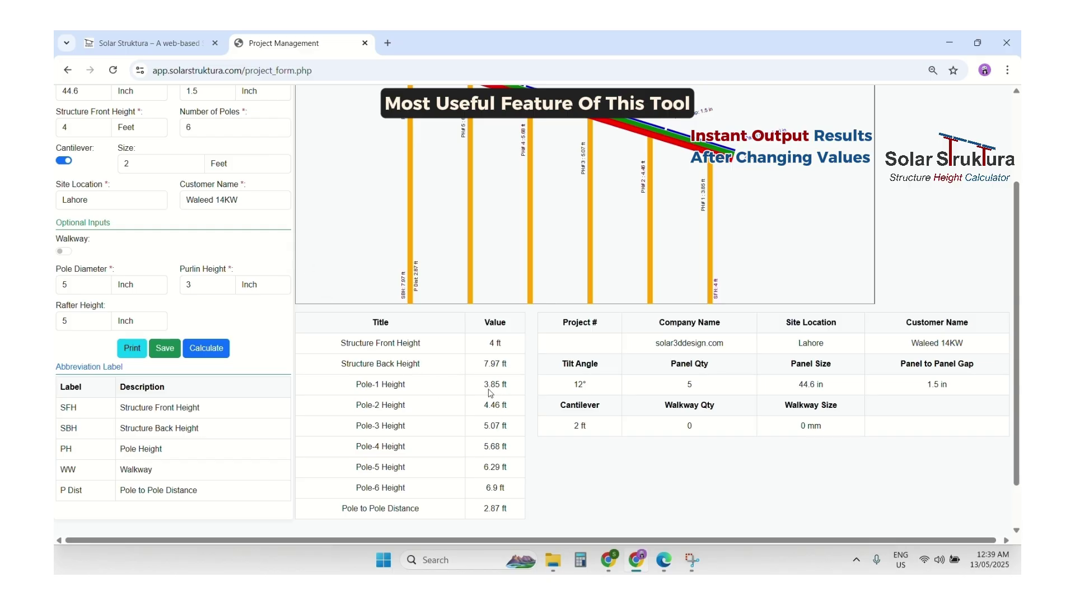
Set the number of poles to 2 and recalculate the structure.
scroll(456, 425, up, 1)
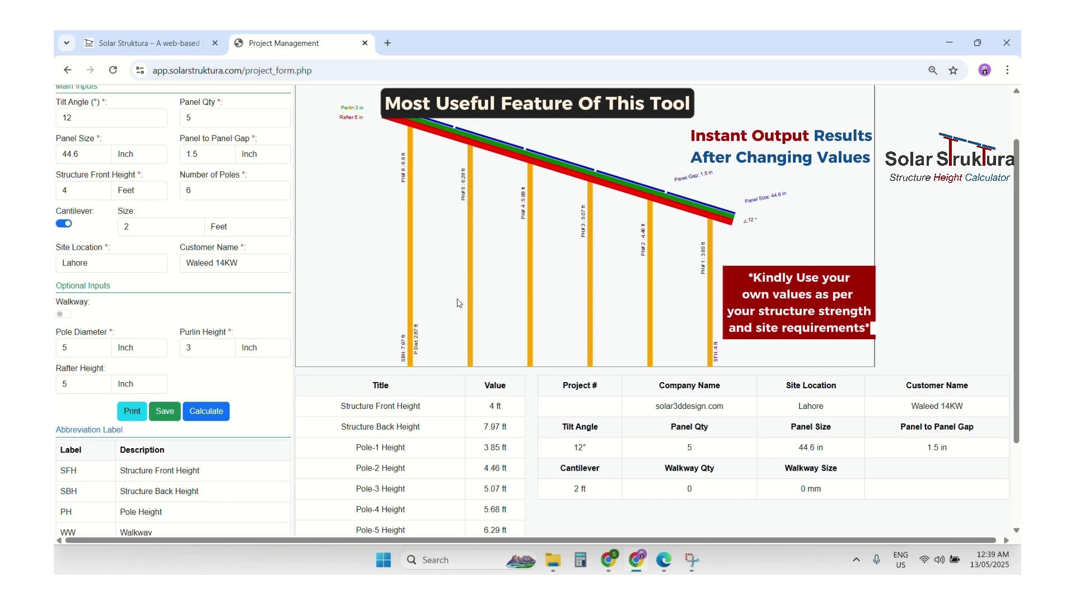
double_click(238, 197)
text(2)
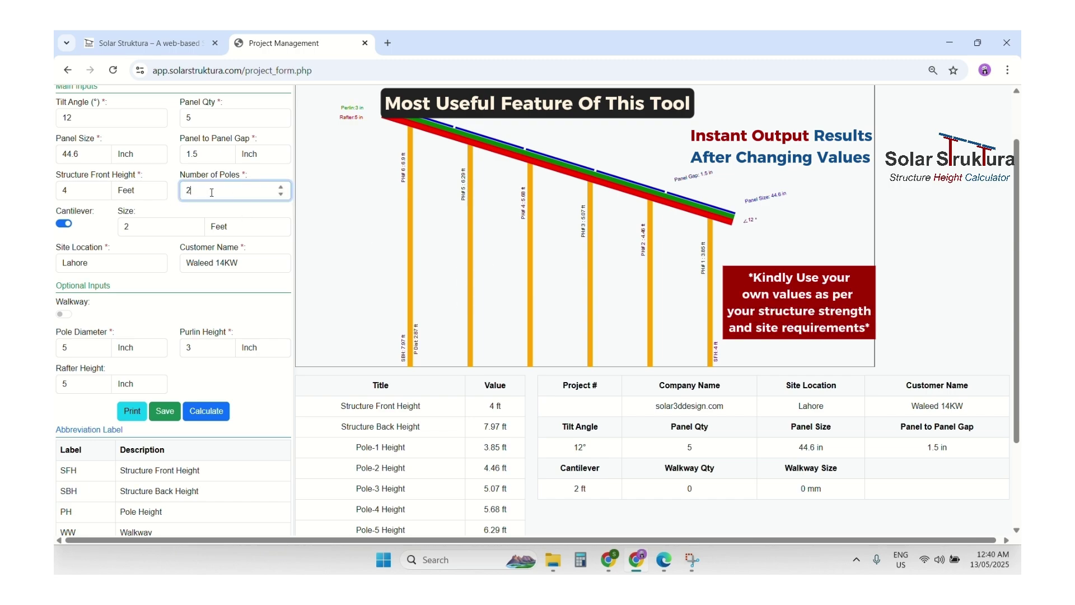
key(BackSpace)
text(2)
click(206, 411)
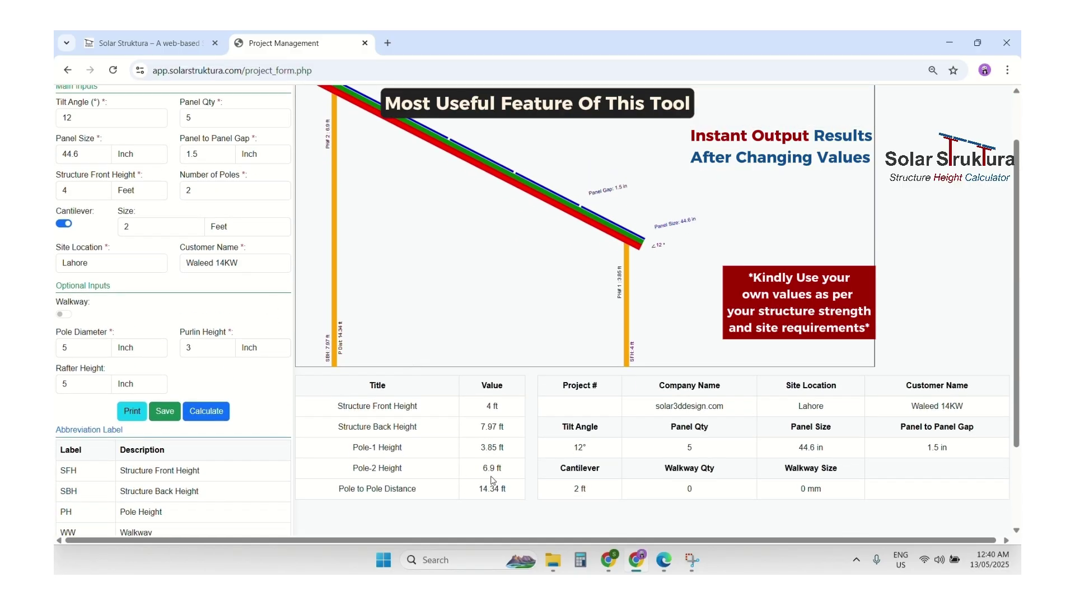
Set the panel quantity to 4 and the panel-to-panel gap to 2 inches, and recalculate the structure.
scroll(476, 473, up, 2)
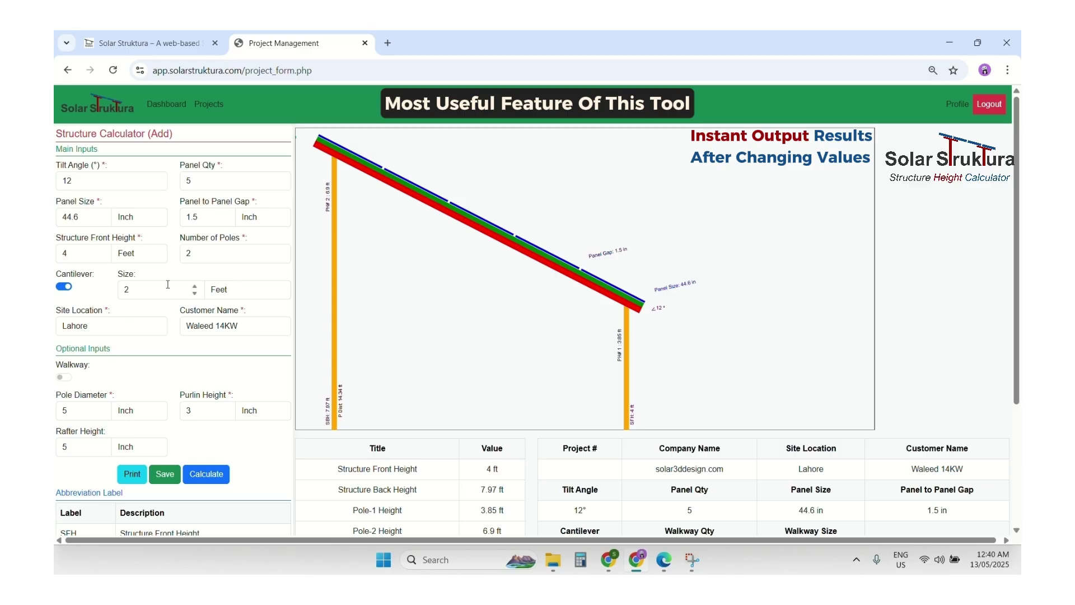
double_click(209, 177)
text(4)
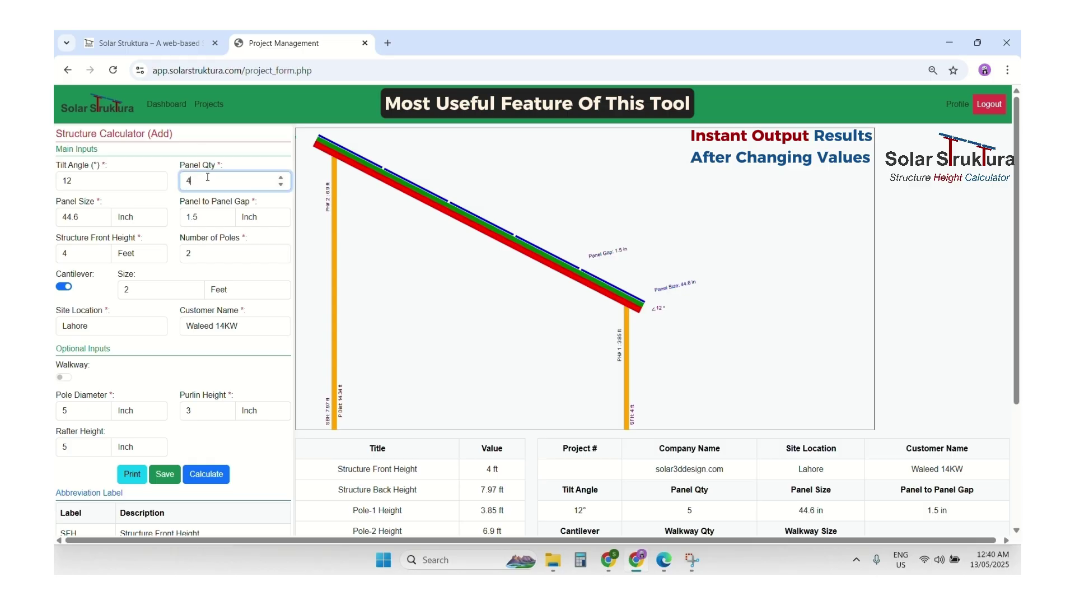
drag(205, 217, 187, 217)
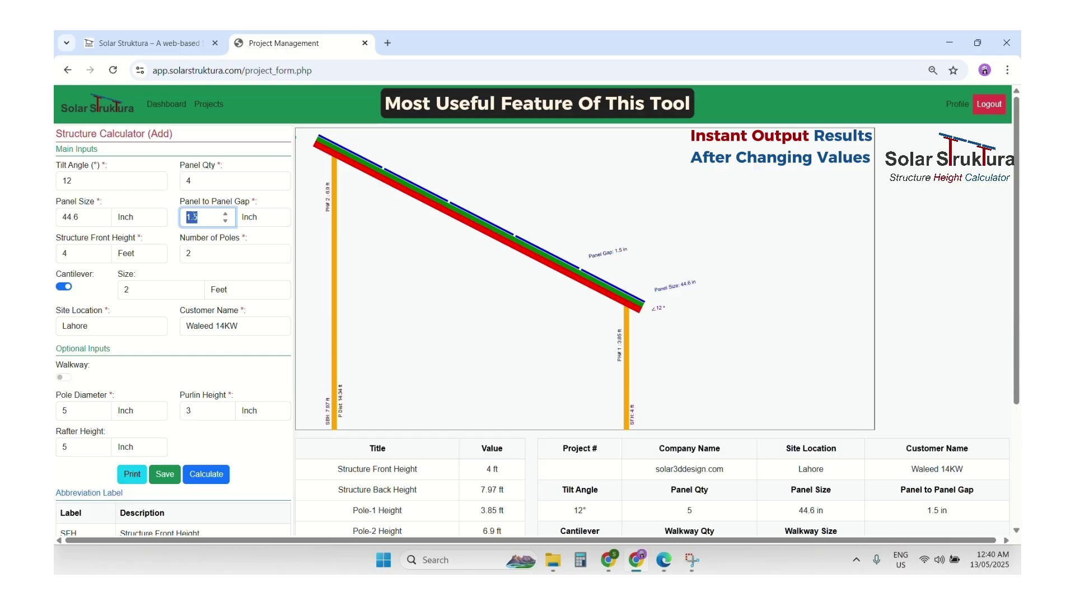
text(2)
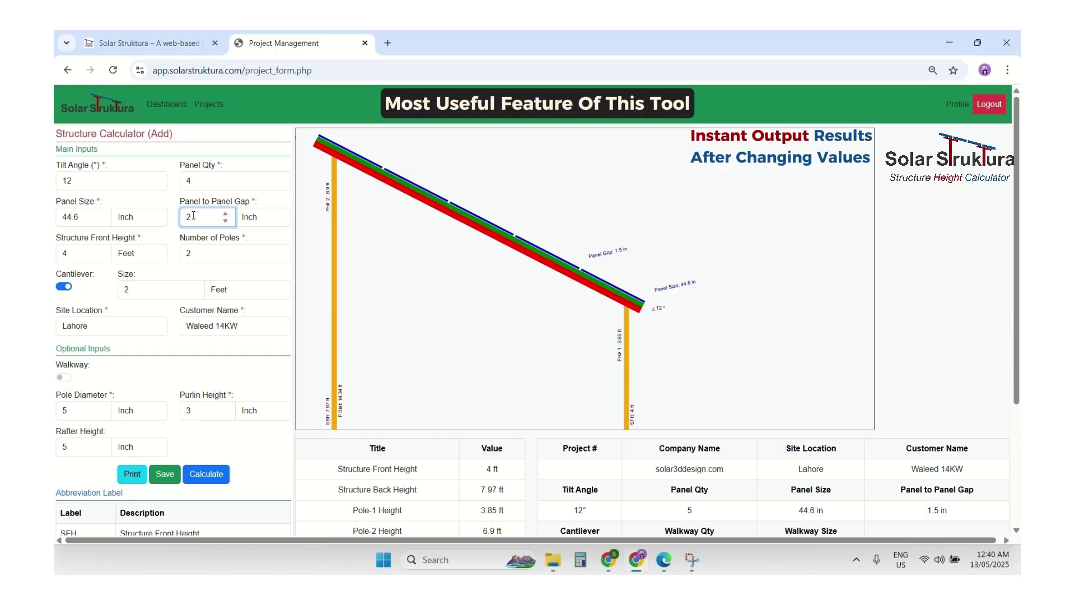
click(206, 473)
scroll(518, 351, down, 2)
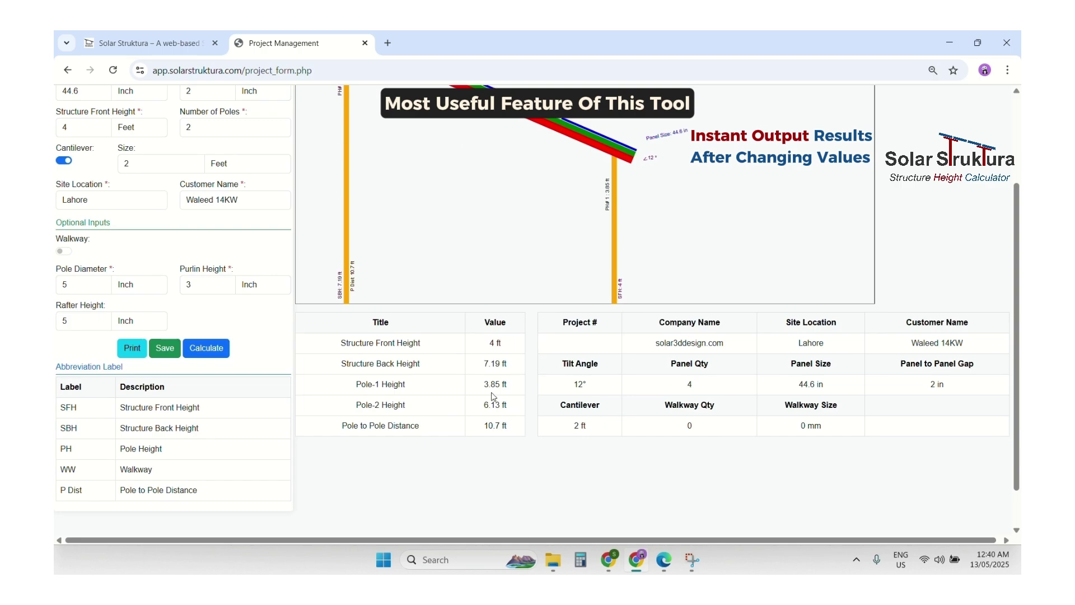
Set the number of poles to 3 and recalculate the structure.
double_click(197, 125)
text(3)
click(203, 346)
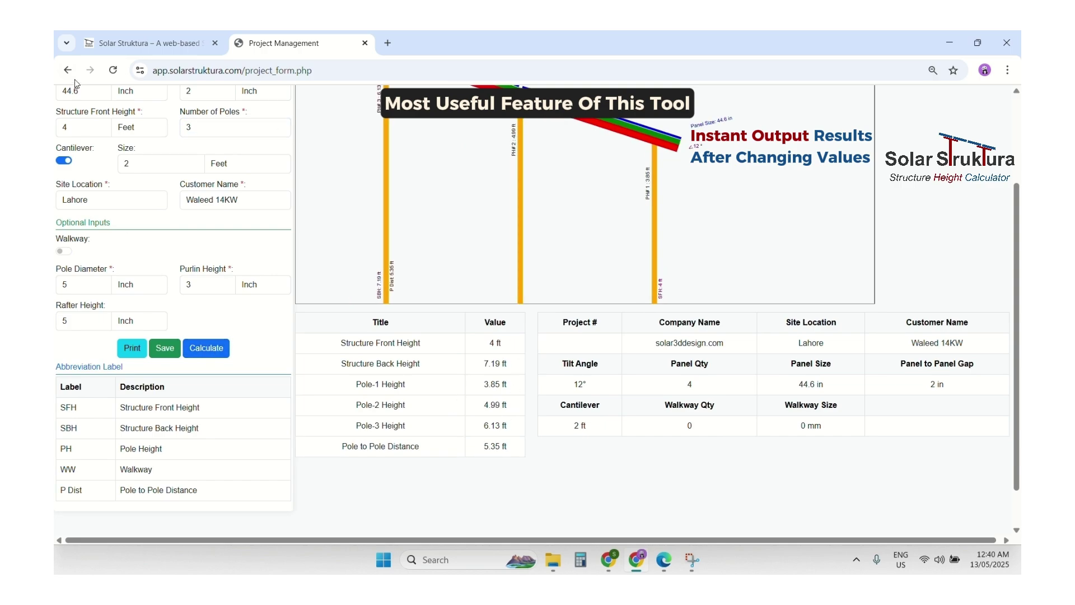
Set the structure front height to 6 feet, recalculate the structure and review the resulting heights.
double_click(73, 133)
text(6)
click(210, 348)
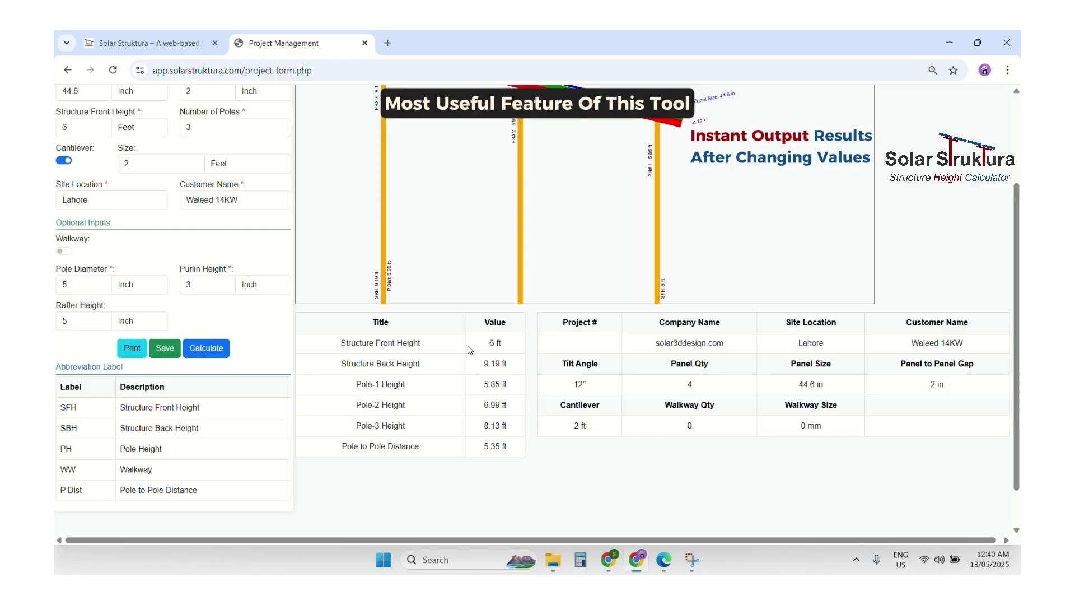
scroll(486, 386, up, 3)
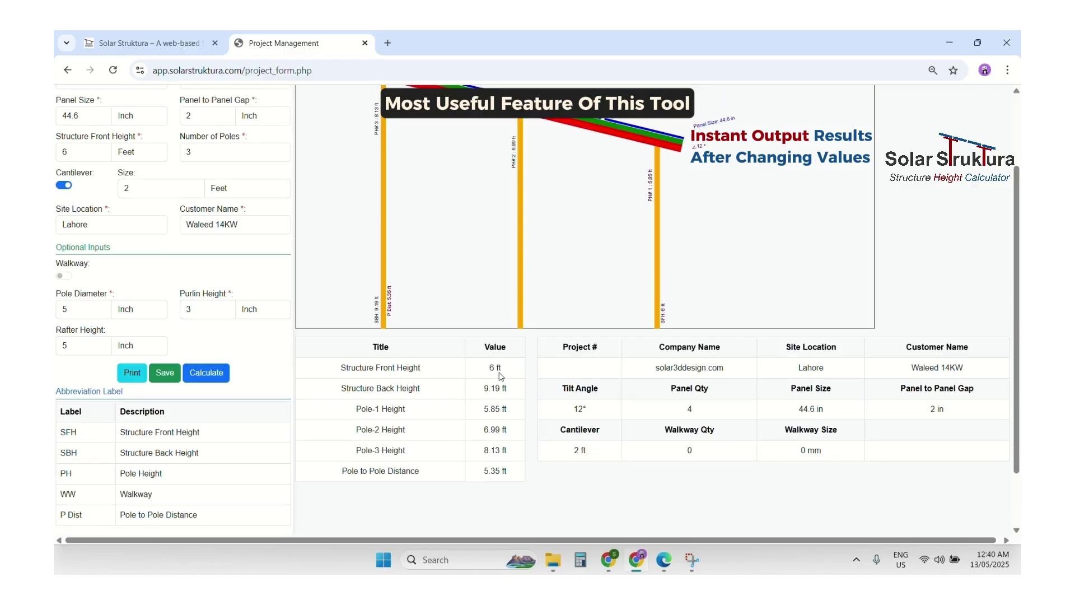
scroll(472, 353, down, 2)
scroll(402, 330, down, 2)
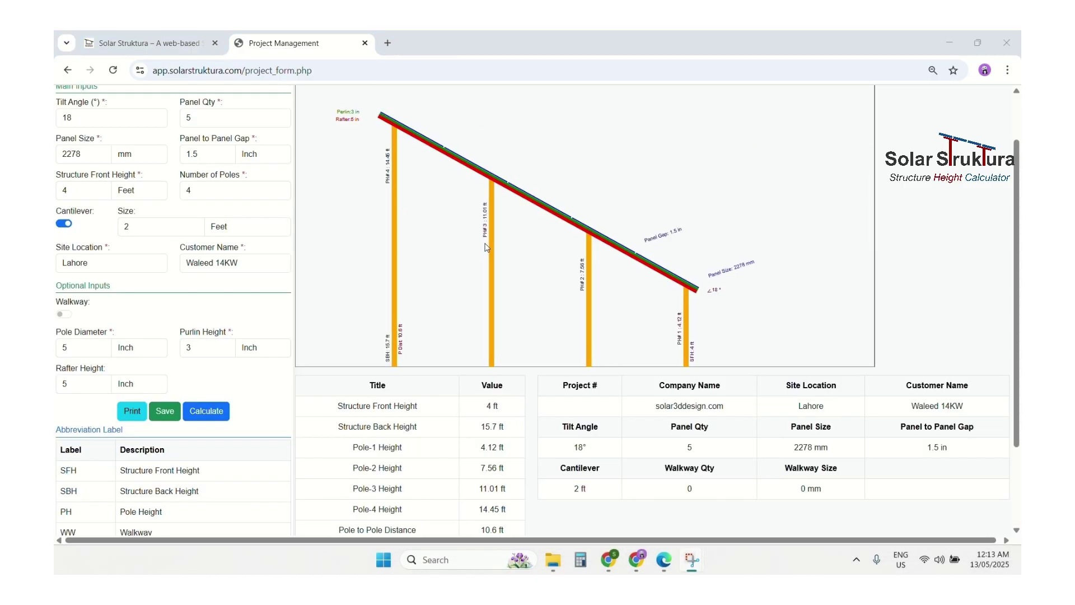
Switch the structure front height unit to inches, set its value to 48 and recalculate to get the results in inches.
scroll(464, 254, down, 1)
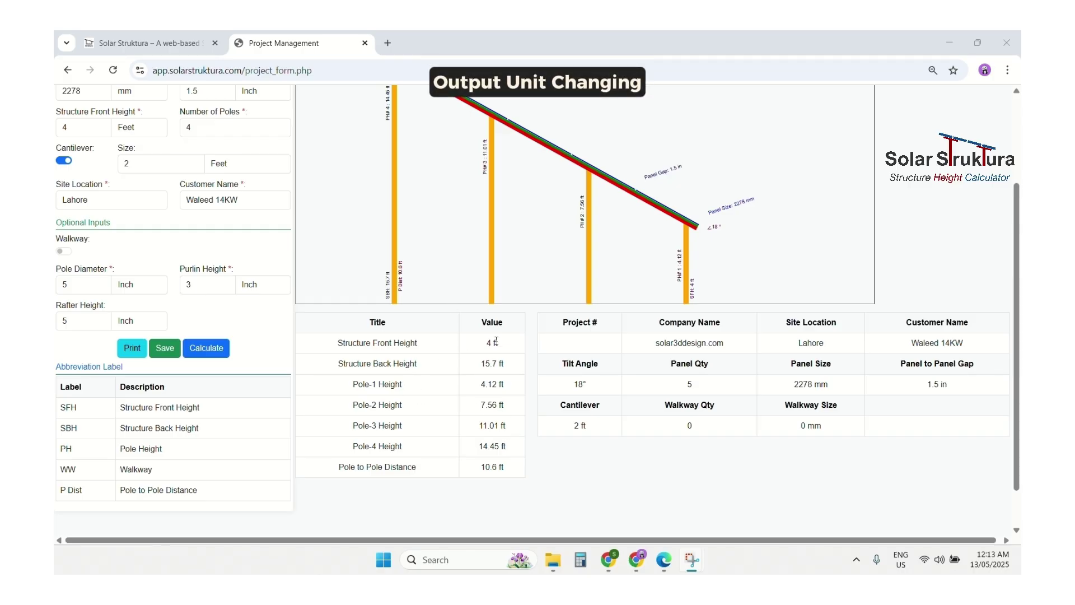
scroll(513, 426, up, 1)
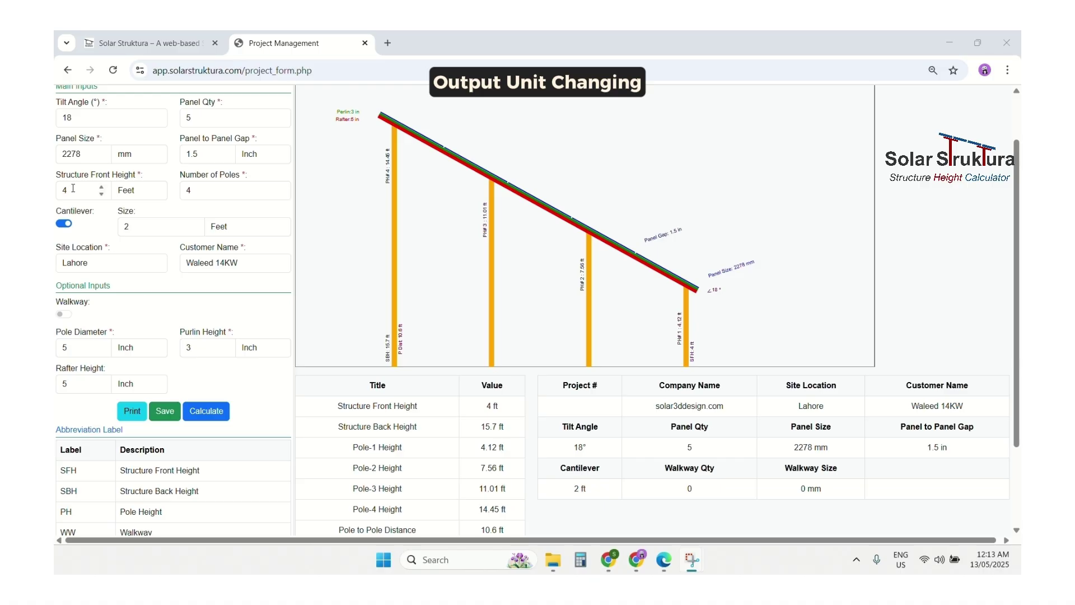
click(130, 192)
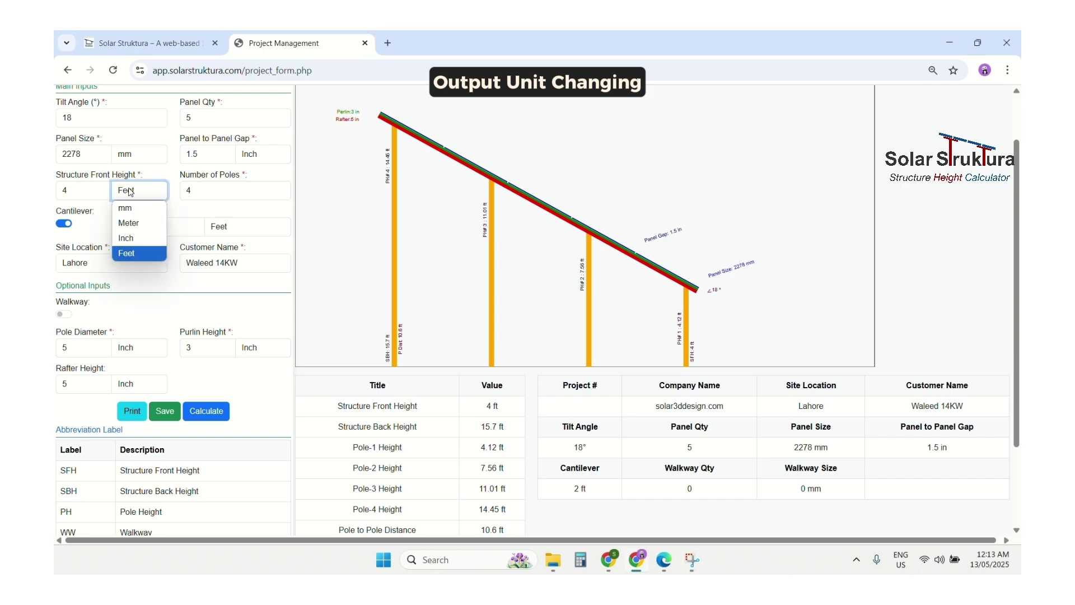
click(140, 239)
click(82, 186)
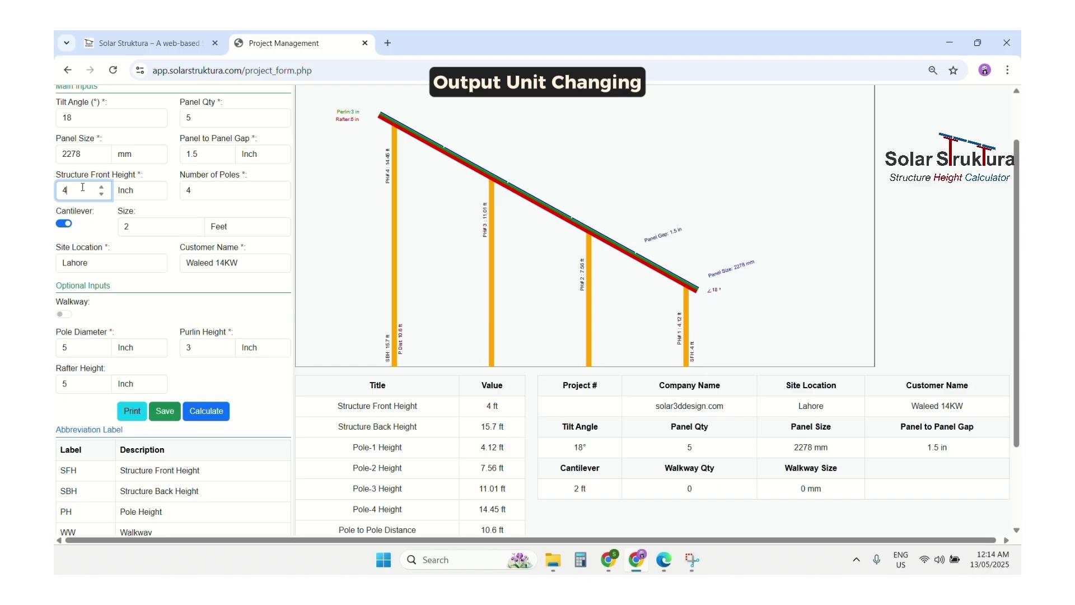
text(8)
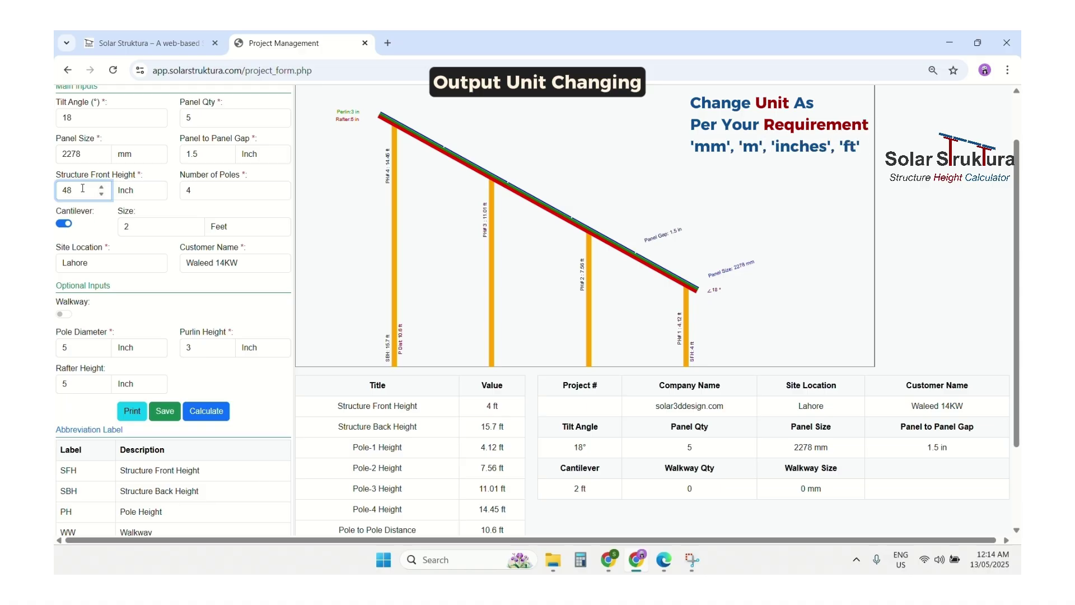
click(206, 411)
scroll(493, 392, down, 1)
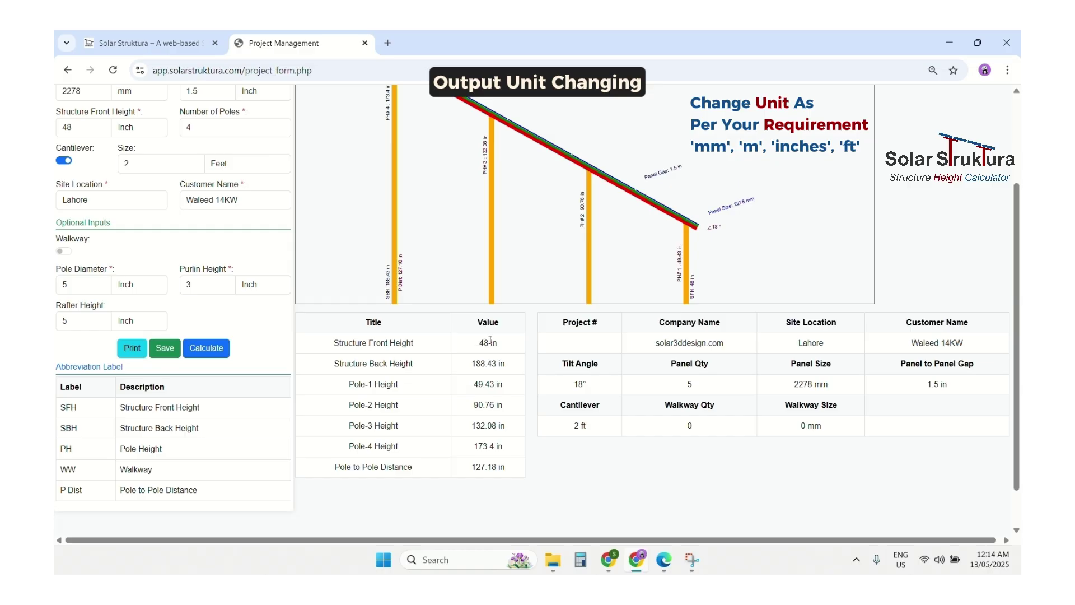
scroll(492, 341, up, 1)
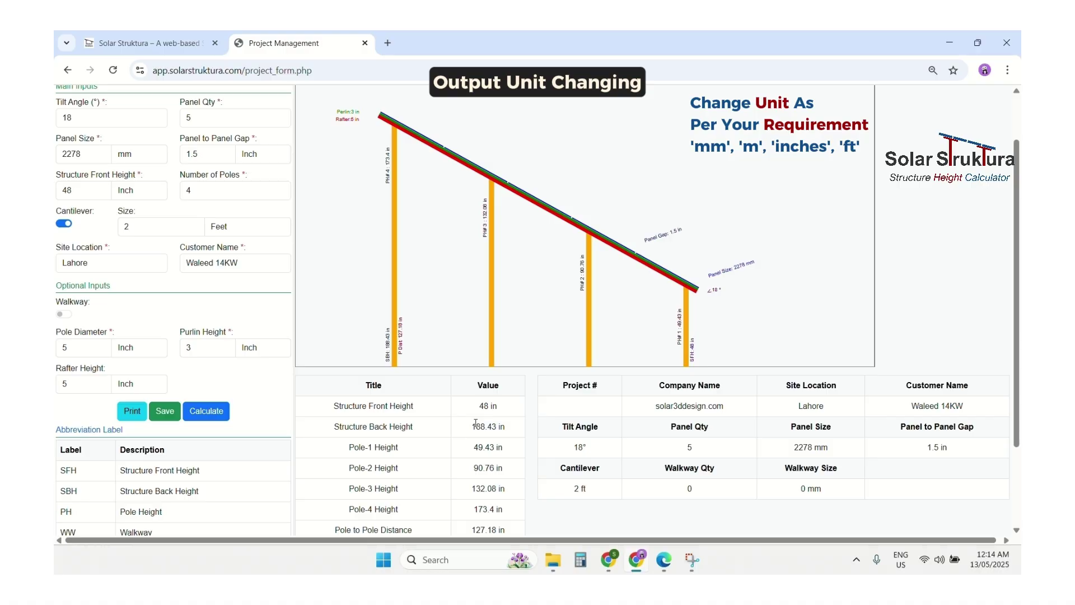
click(138, 197)
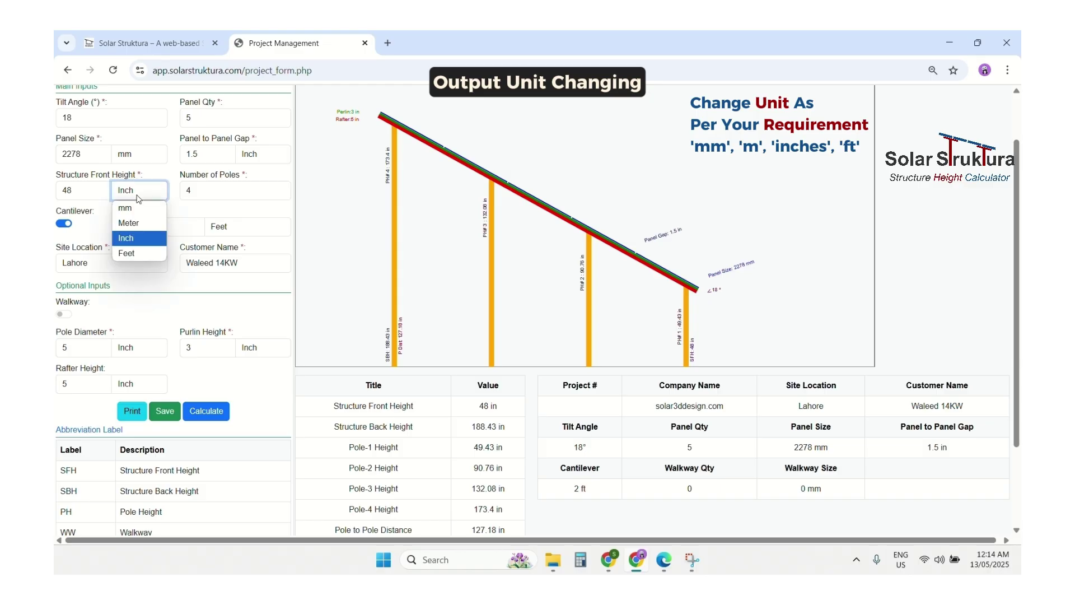
click(137, 196)
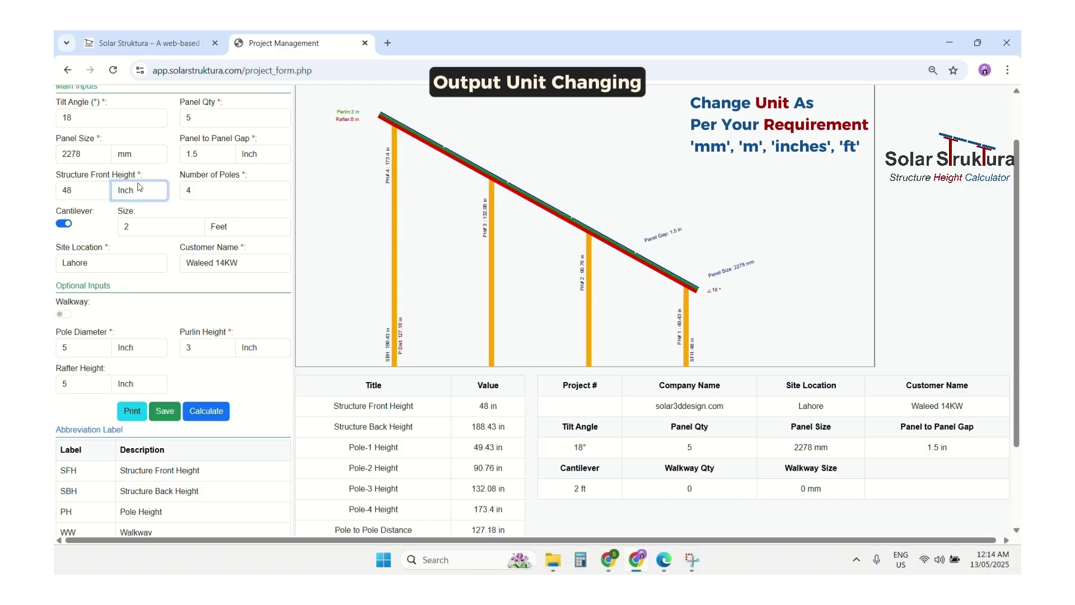
scroll(139, 187, down, 1)
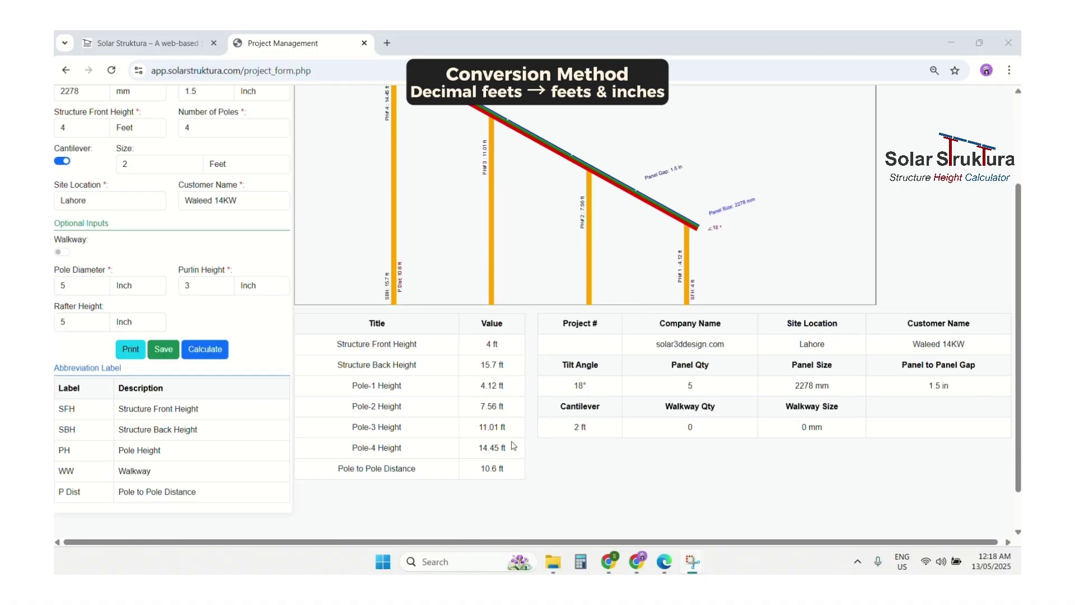
scroll(511, 455, up, 1)
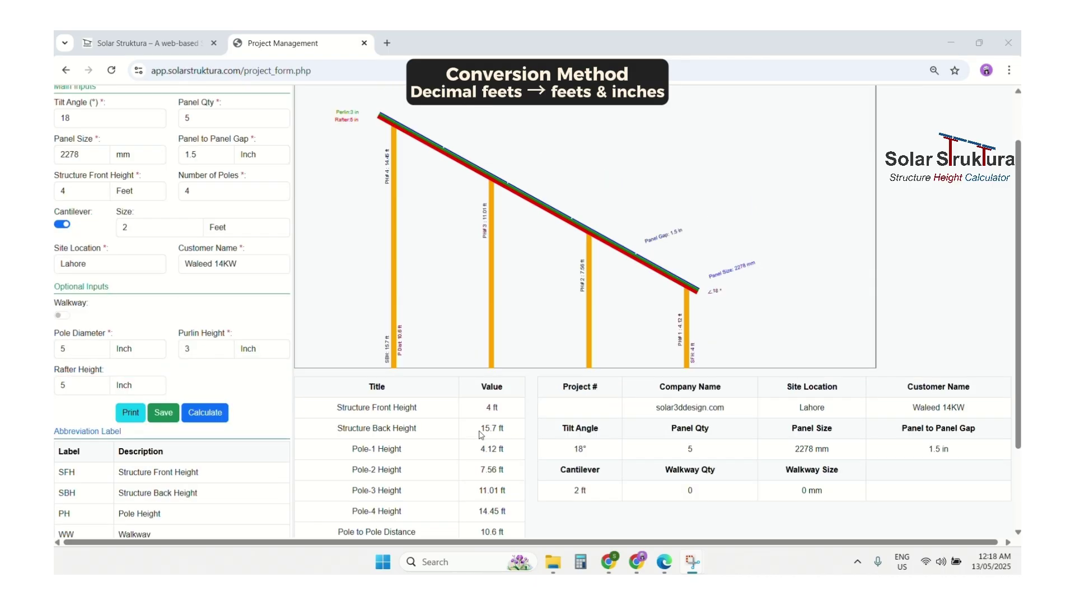
scroll(480, 435, down, 1)
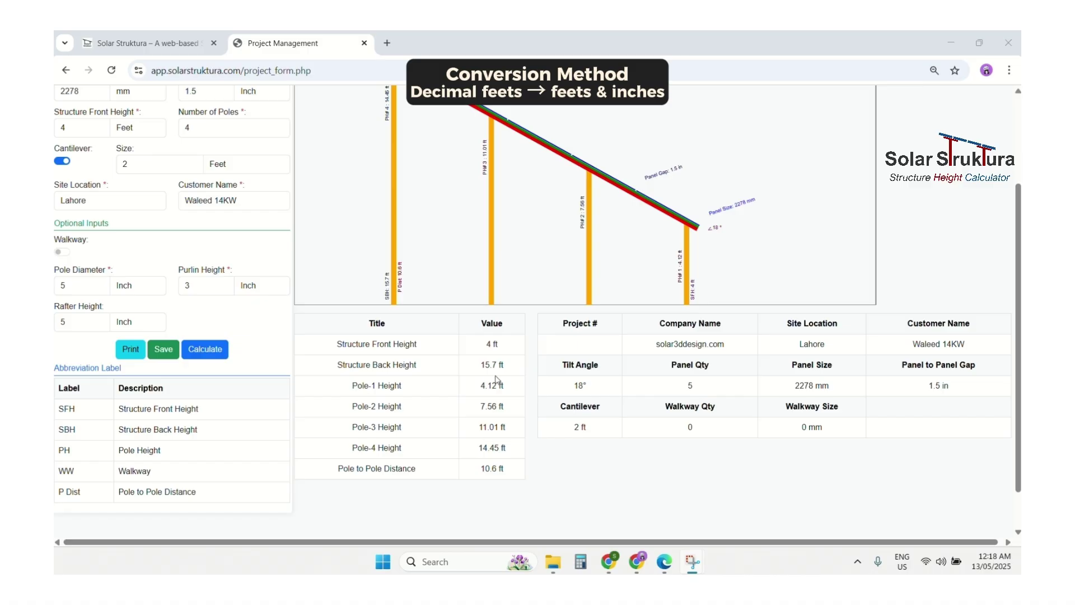